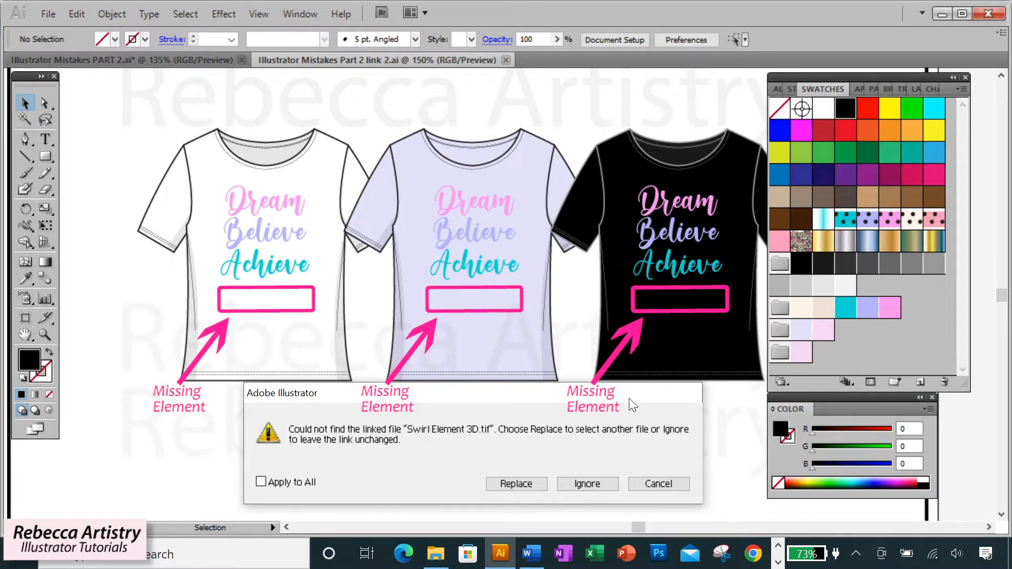
mouse_move(629, 397)
left_mouse_down()
mouse_move(630, 287)
mouse_move(646, 236)
left_mouse_up()
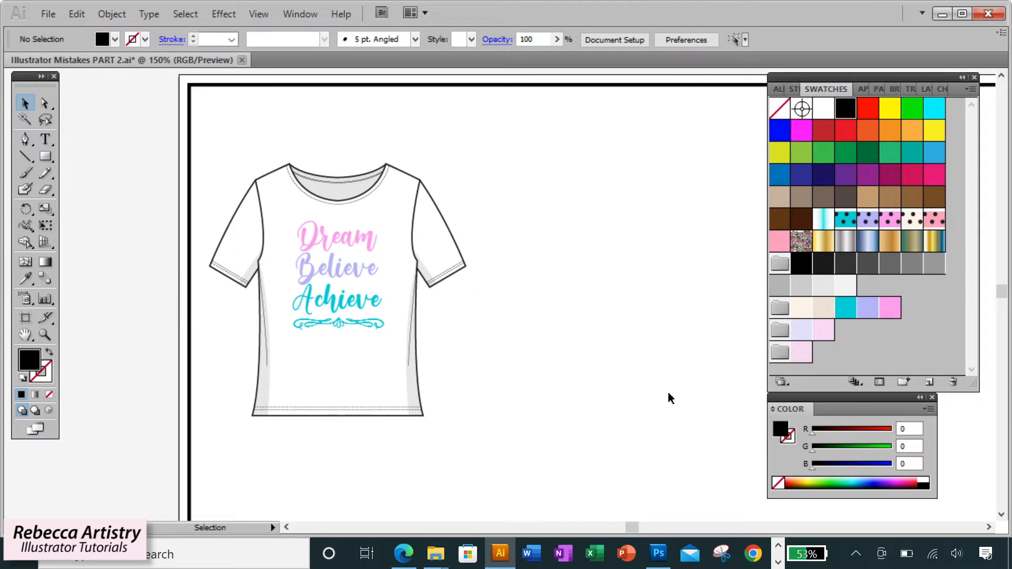
Place the image Swirl Element 3B with linking turned off and position it below the three T-shirts.
left_click(46, 17)
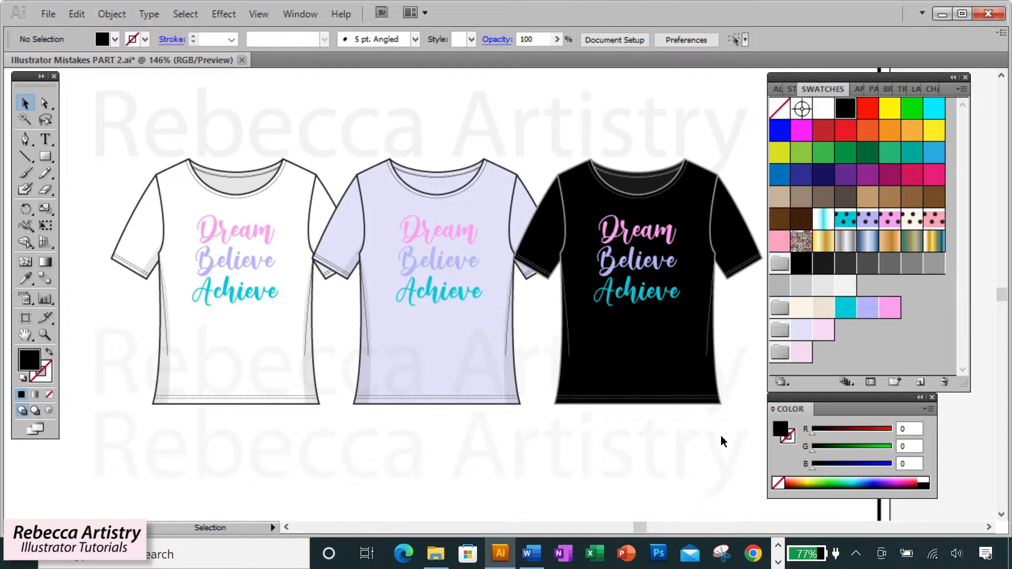
left_click(47, 14)
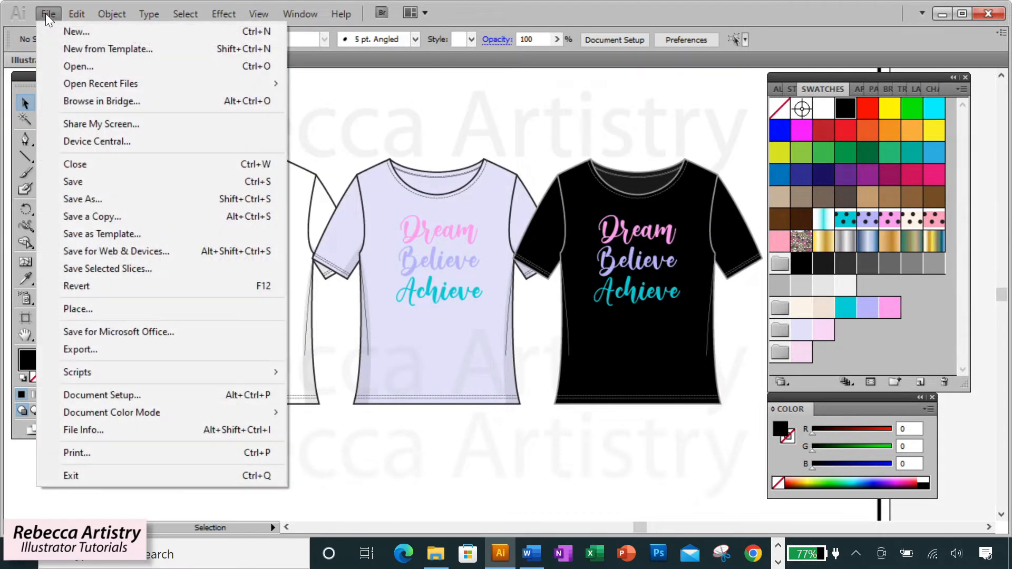
left_click(81, 308)
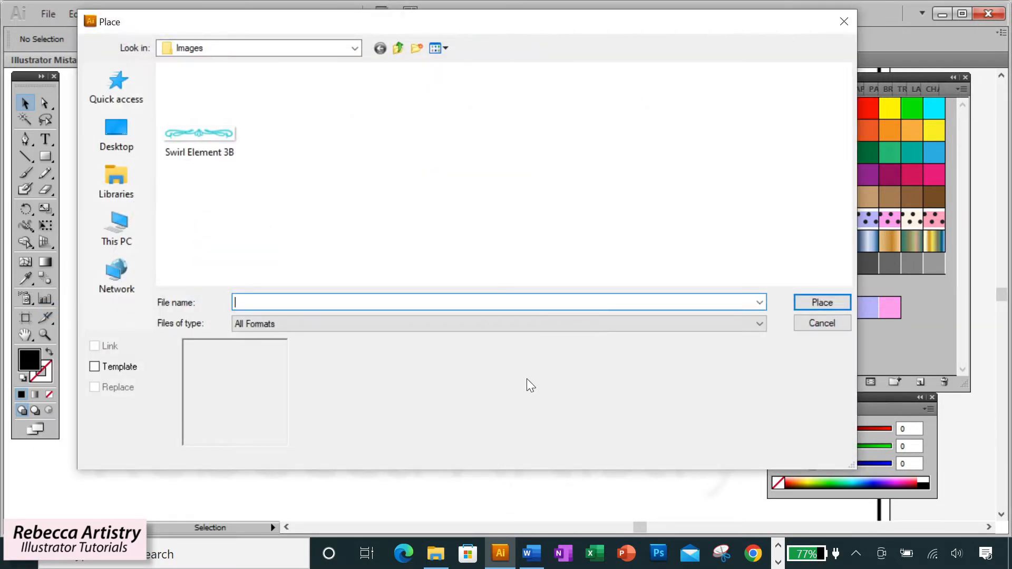
left_click(207, 129)
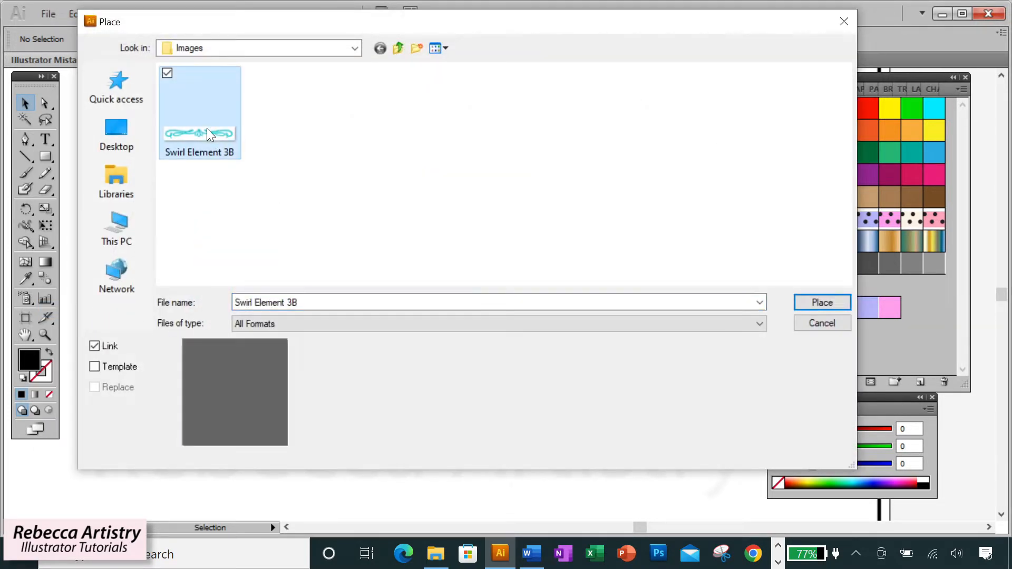
left_click(94, 346)
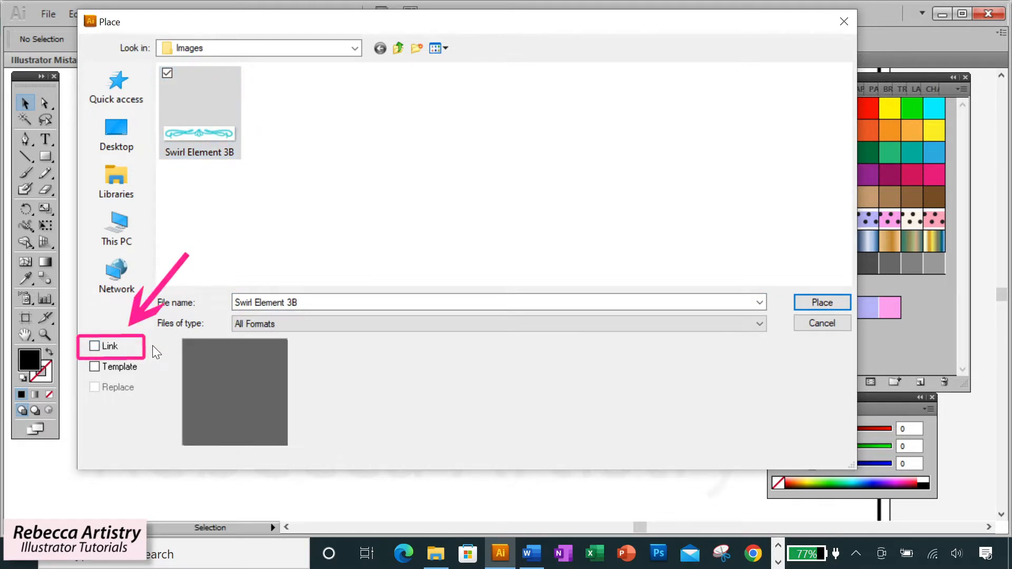
left_click(820, 302)
left_click_drag(500, 290, 446, 445)
left_click(625, 431)
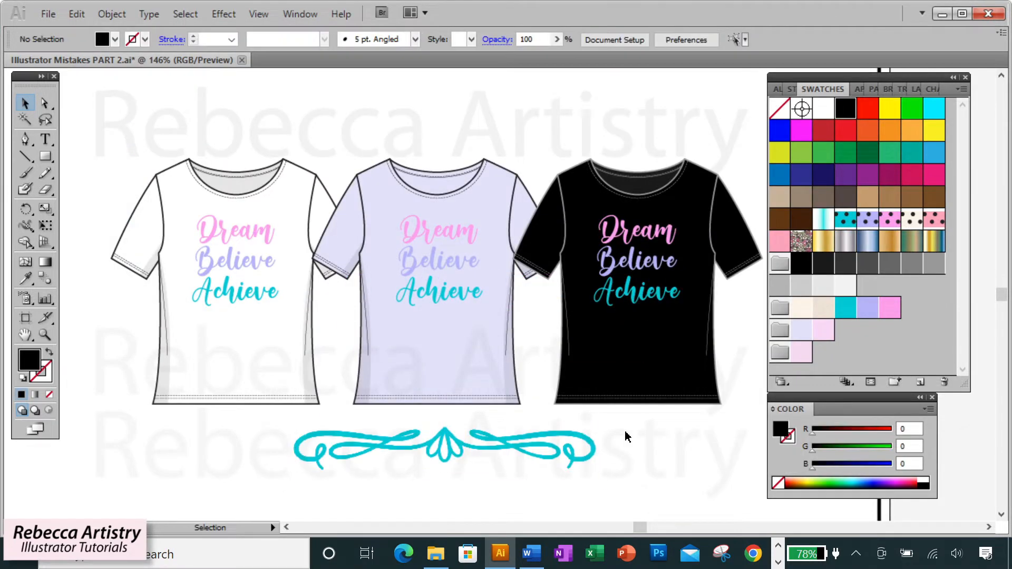
Scale down the placed swirl and position it under the word Achieve on the T-shirts.
left_click(582, 449)
left_click_drag(598, 470, 668, 328)
left_click(368, 407)
left_click(263, 315)
left_click(680, 439)
Place Swirl Element 3B as a linked image, position it below the three T-shirts and select it.
left_click(48, 14)
left_click(79, 306)
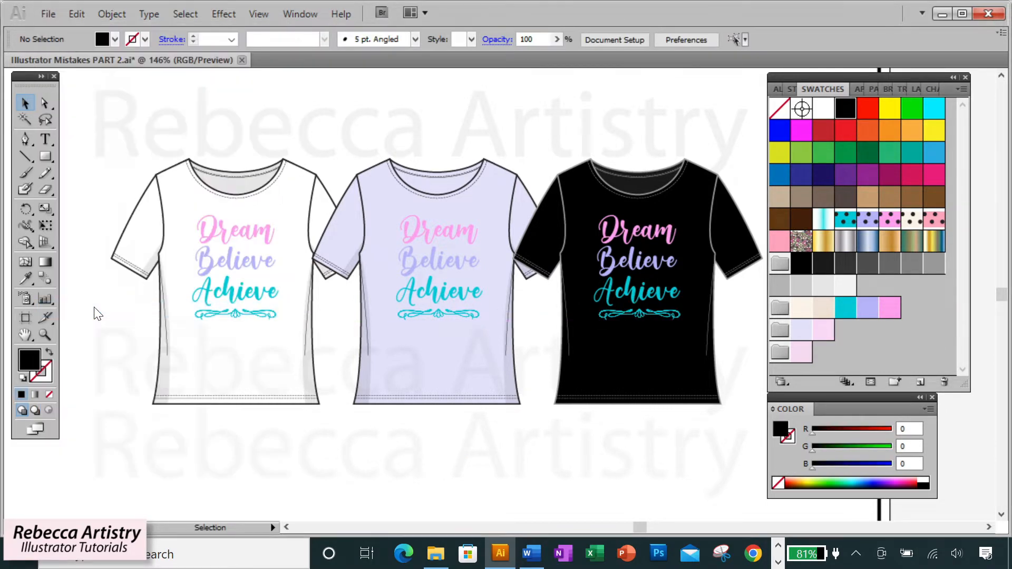
left_click(174, 147)
left_click(95, 346)
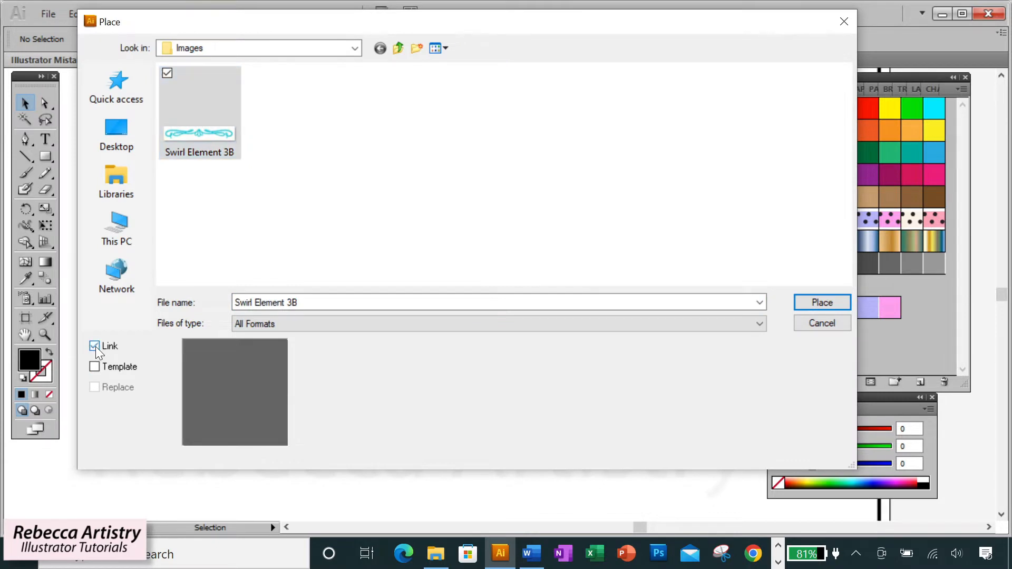
left_click(818, 302)
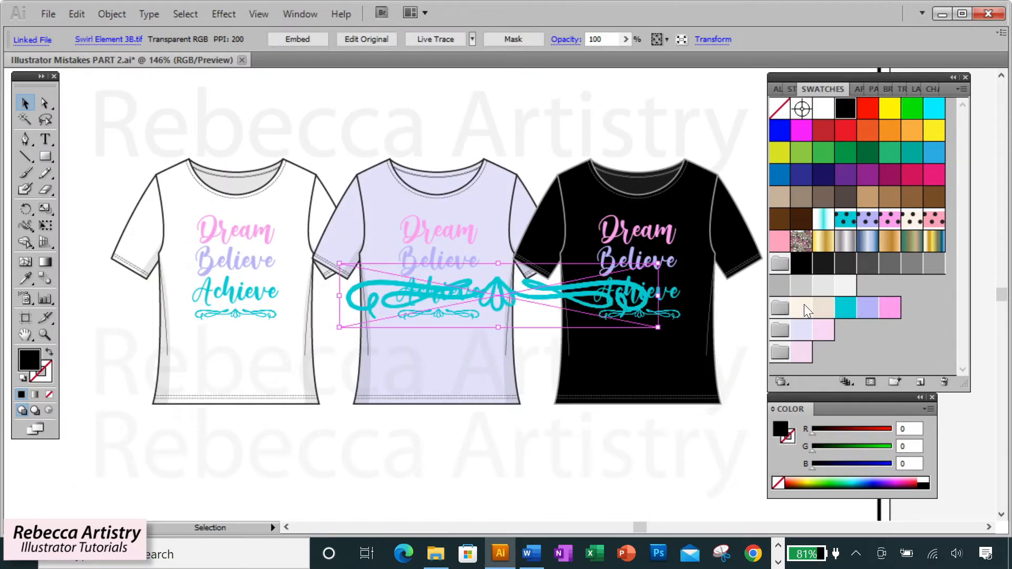
left_click_drag(548, 299, 495, 462)
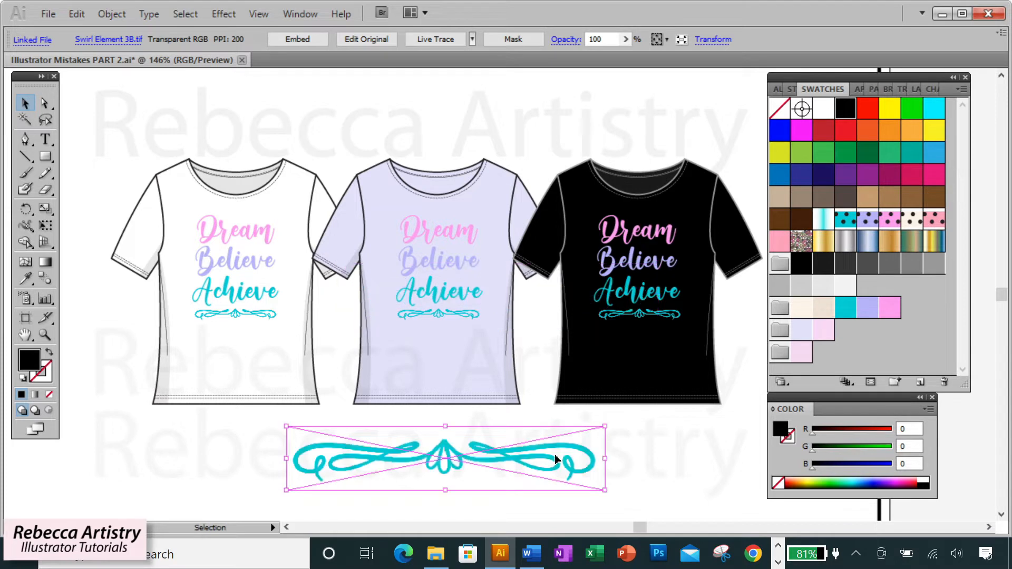
left_click(617, 448)
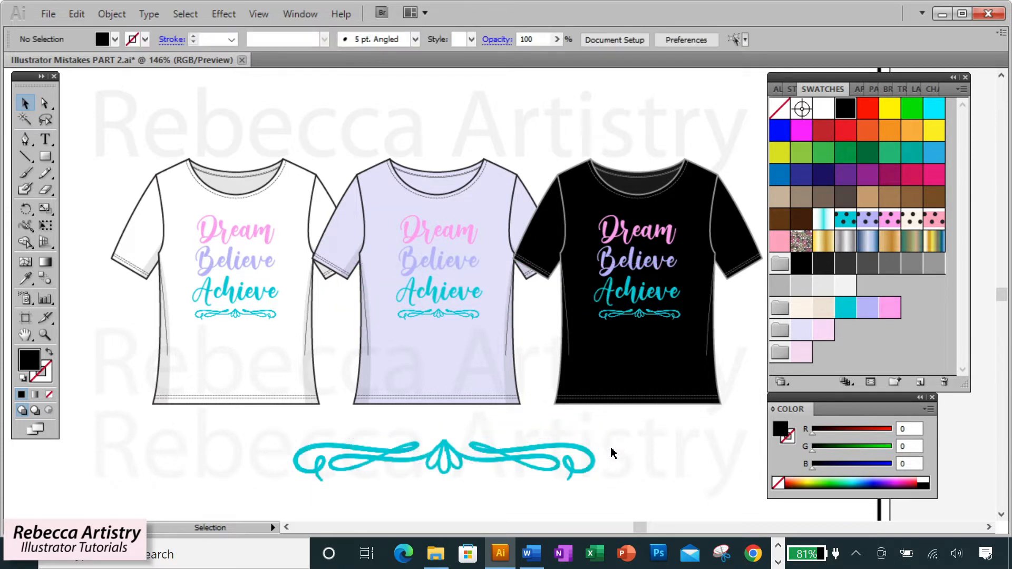
left_click(543, 455)
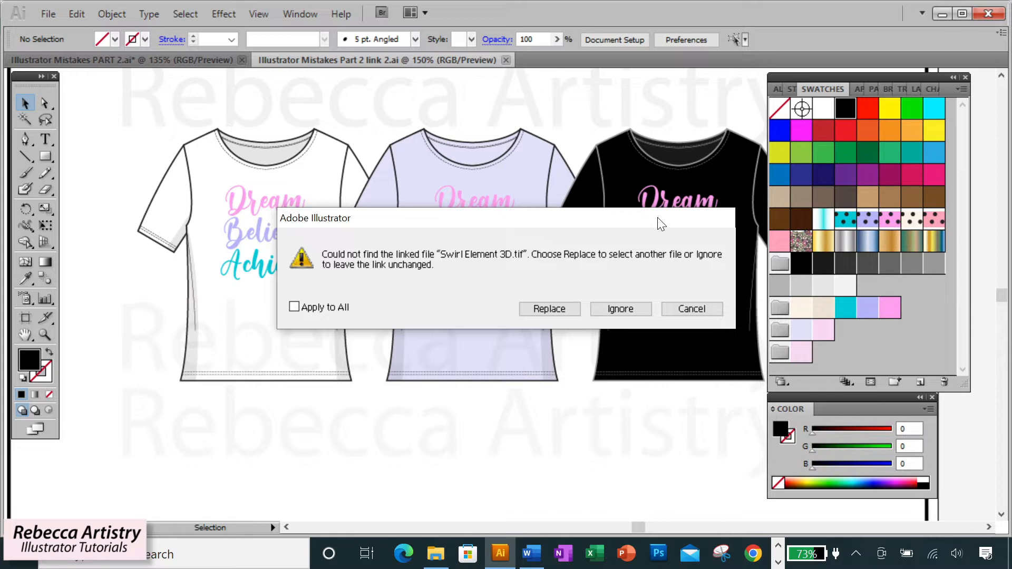
Move the missing linked file warning aside to examine the T-shirt artwork behind it.
left_click_drag(657, 217, 624, 393)
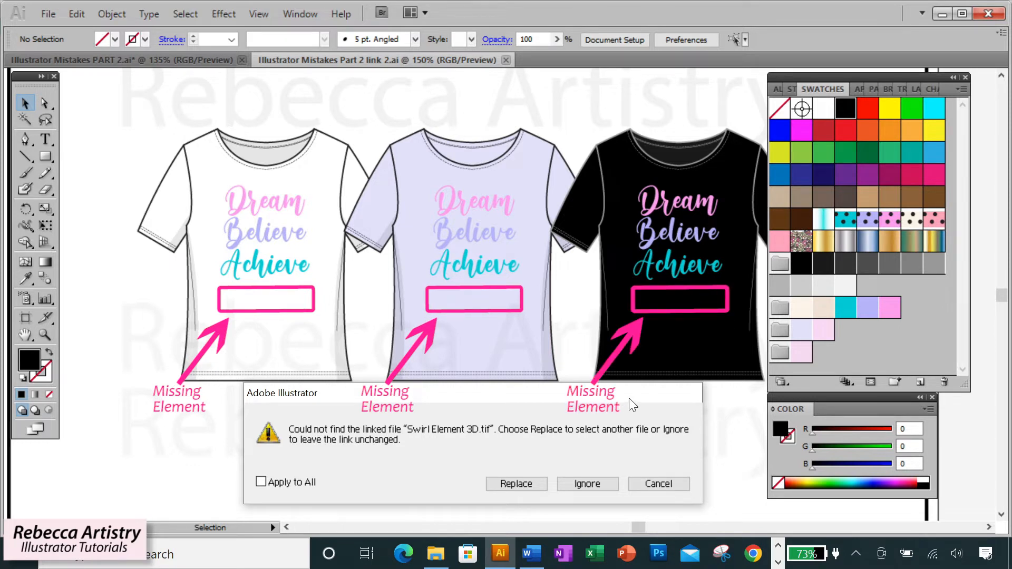
mouse_move(628, 398)
left_mouse_down()
mouse_move(634, 264)
mouse_move(646, 236)
left_mouse_up()
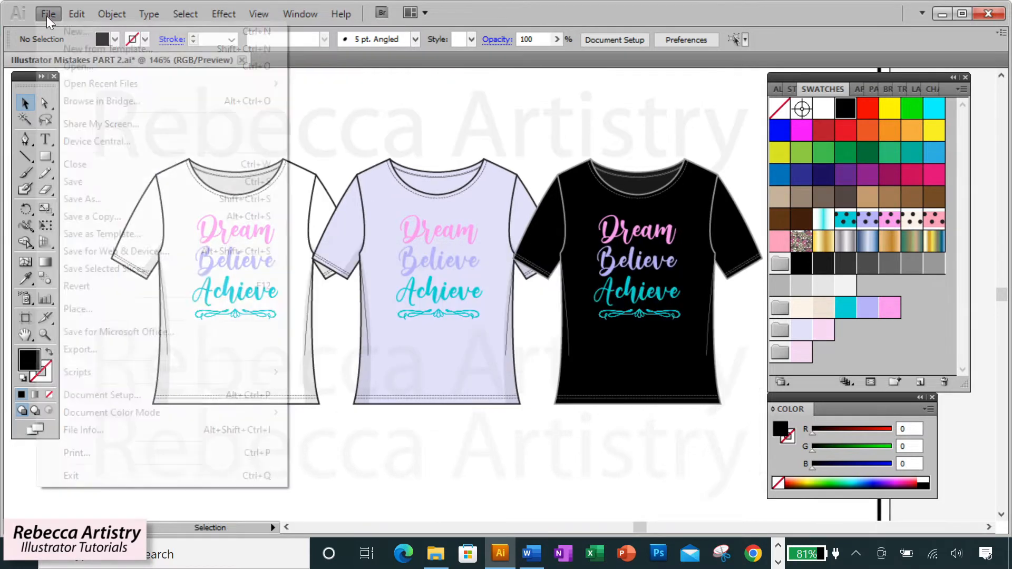
Place another linked copy of Swirl Element 3B in the empty area below the three T-shirts.
left_click(95, 311)
left_click(94, 346)
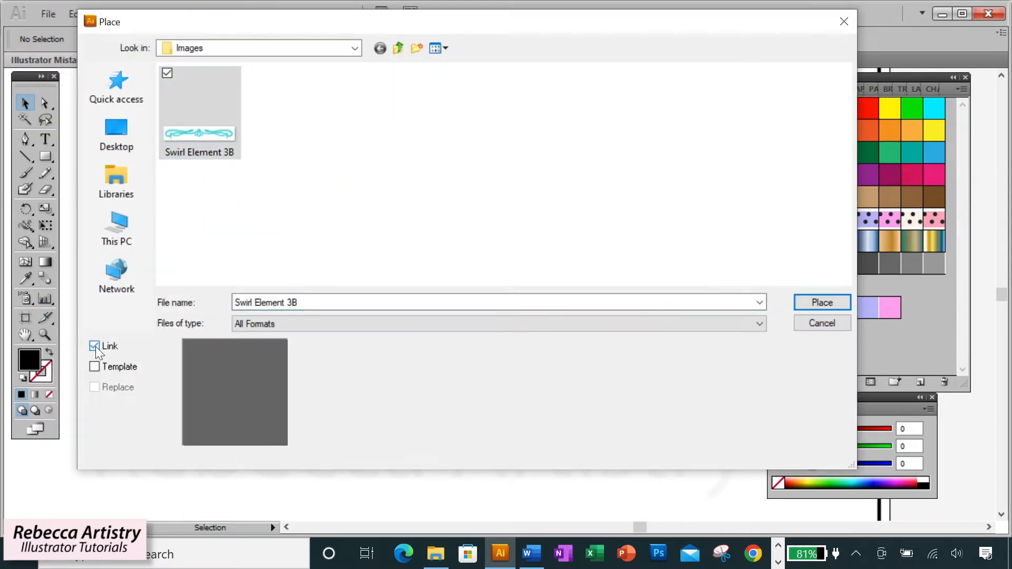
left_click(821, 301)
left_click_drag(571, 299, 518, 462)
left_click(633, 439)
Embed the linked swirl image in the document, flattening its layers to a single image.
left_click(565, 448)
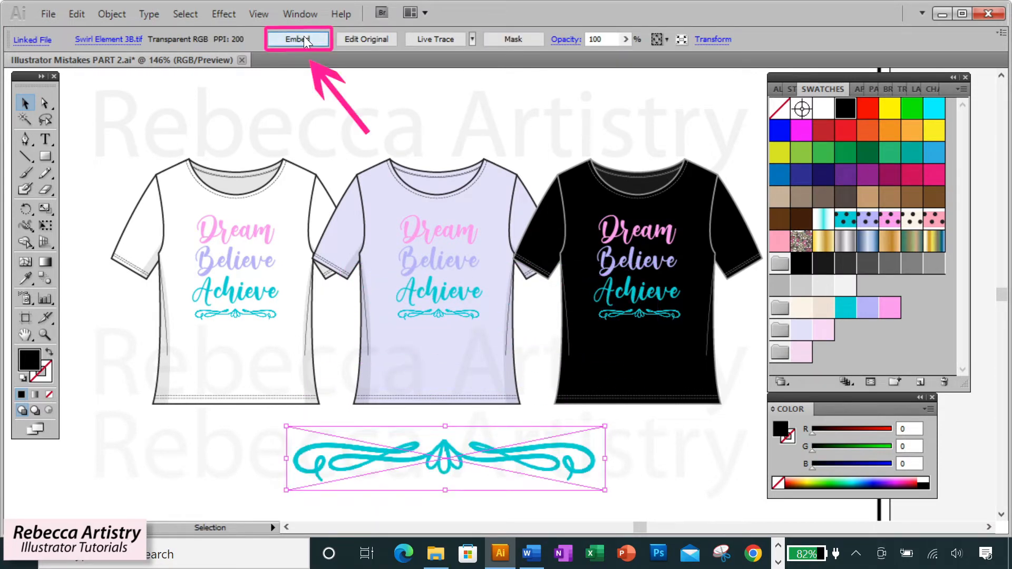
left_click(304, 39)
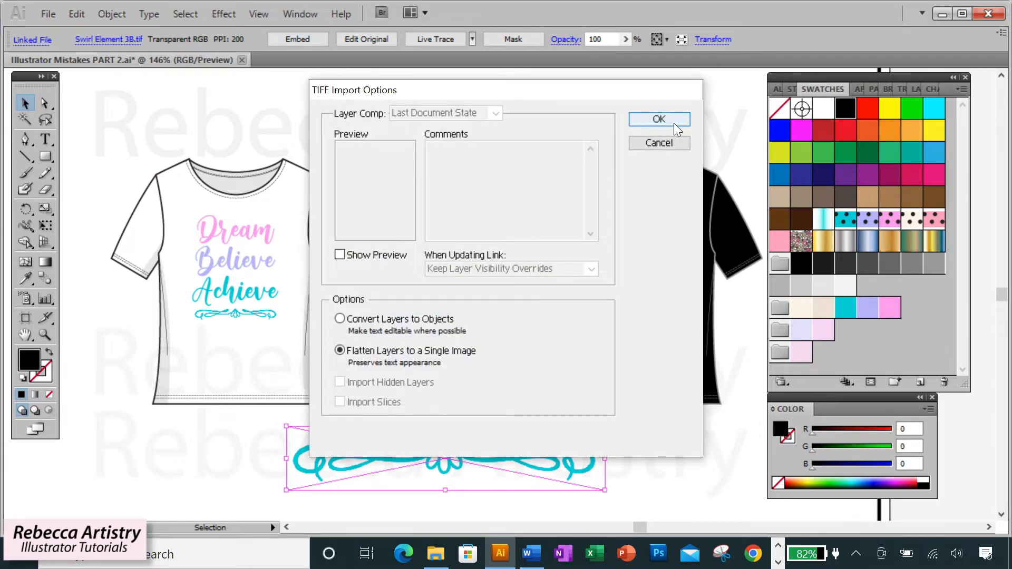
left_click(673, 120)
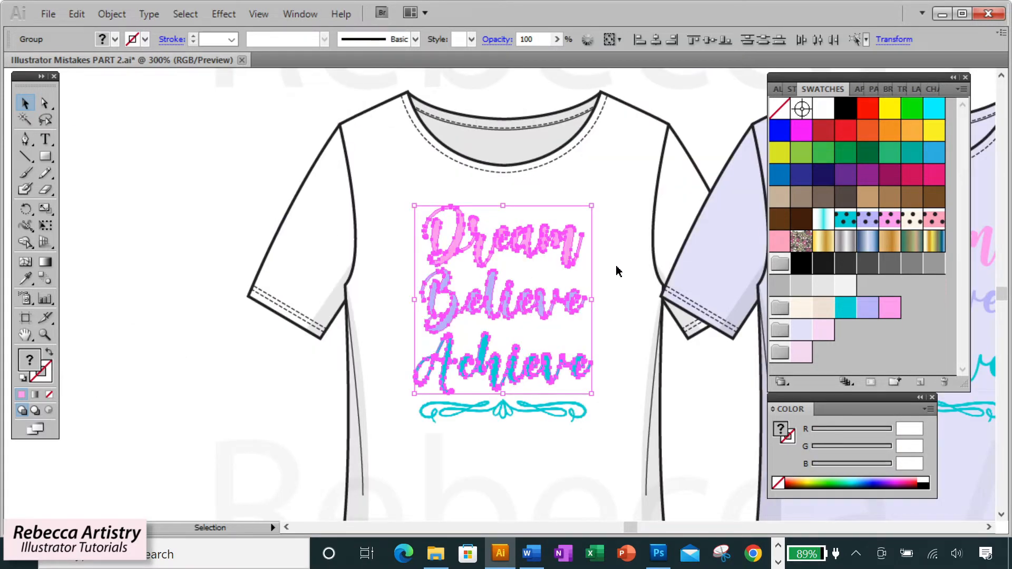
Examine the outlined lettering on the white T-shirt up close, checking the word Dream by itself.
key("ctrl+plus")
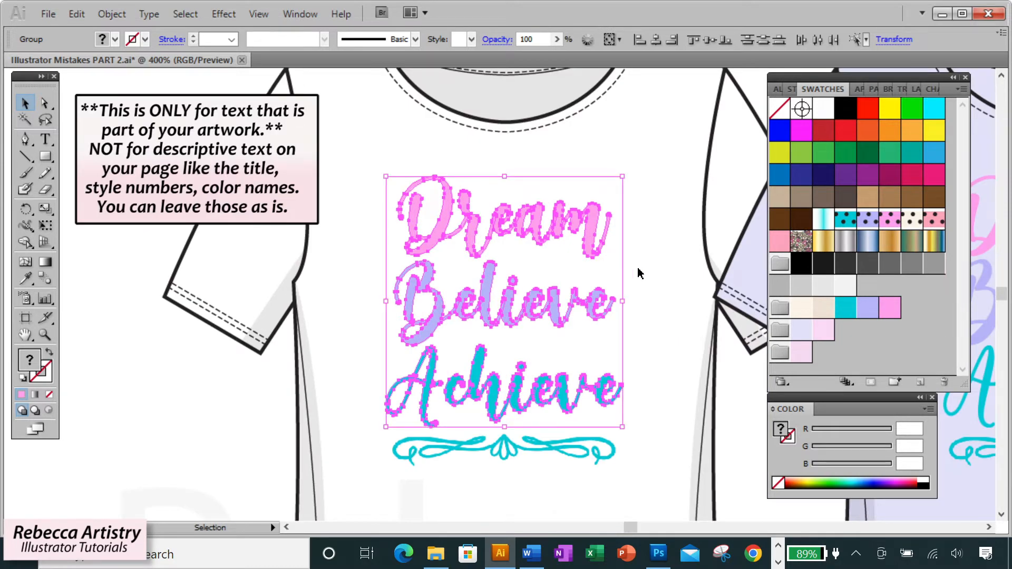
left_click(644, 266)
left_click(596, 237)
left_click(642, 254)
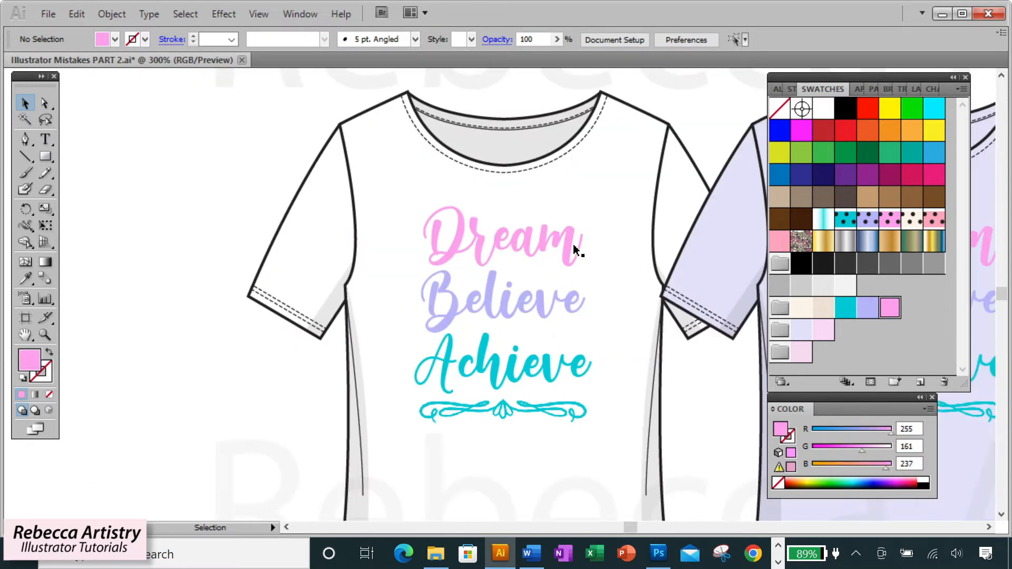
Convert the Dream, Believe and Achieve text on the white T-shirt to outlines.
left_click(572, 247)
left_click(567, 307)
left_click(691, 362)
left_click(563, 237)
left_click(536, 306, "shift")
left_click(552, 367, "shift")
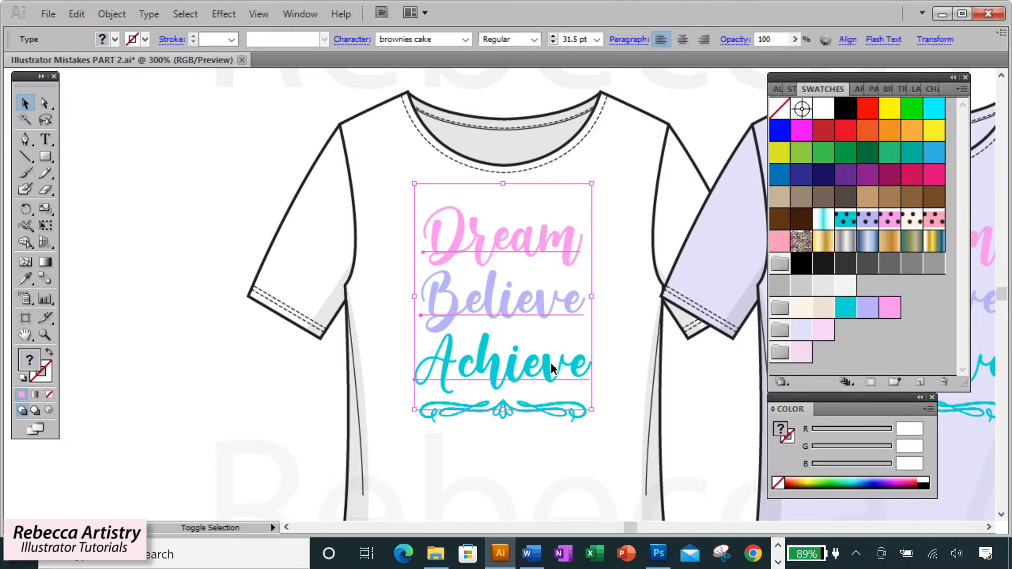
left_click(148, 14)
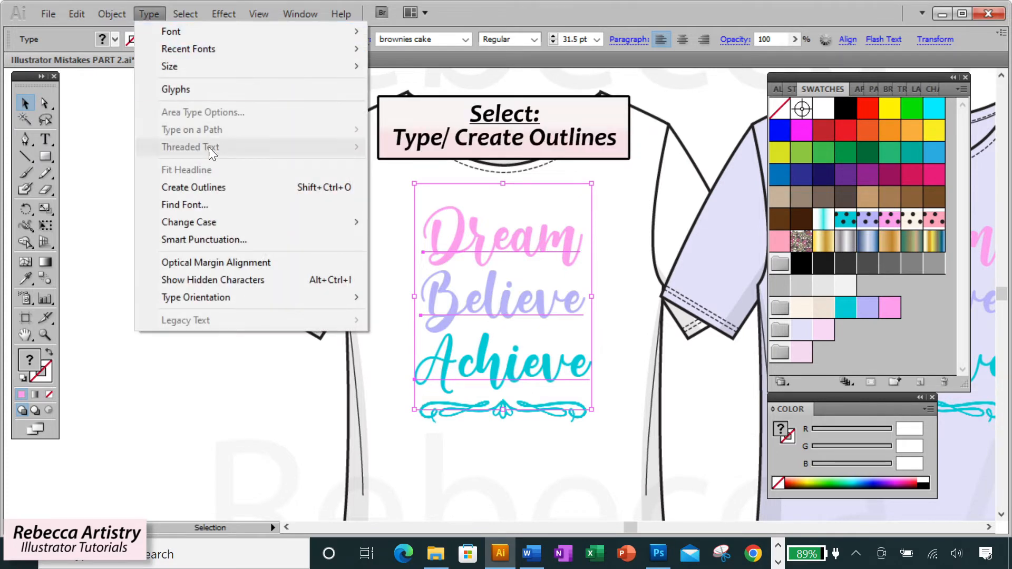
left_click(224, 188)
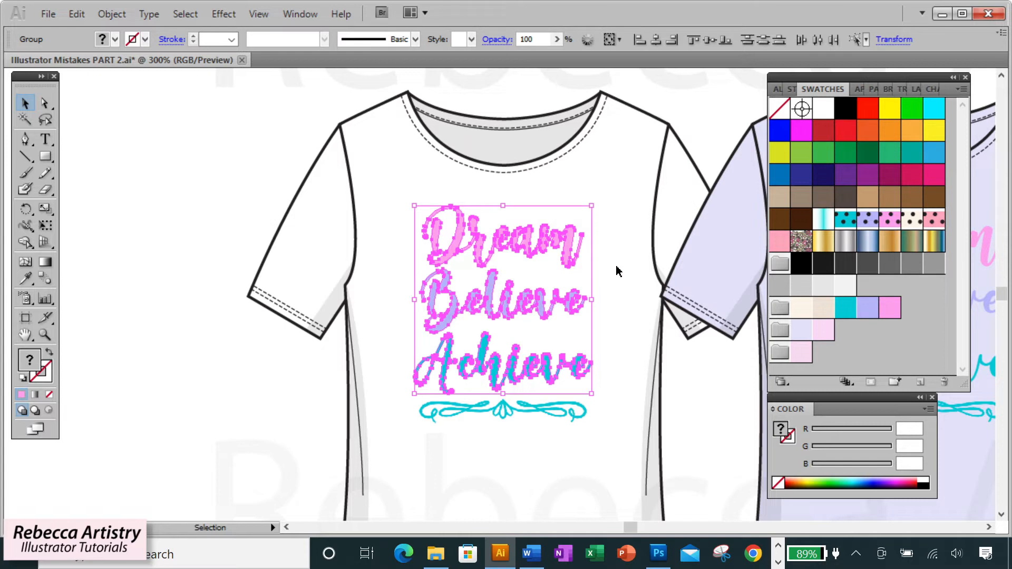
Inspect the outlined word Dream on the white T-shirt as a group and with the Direct Selection tool.
key("ctrl+equal")
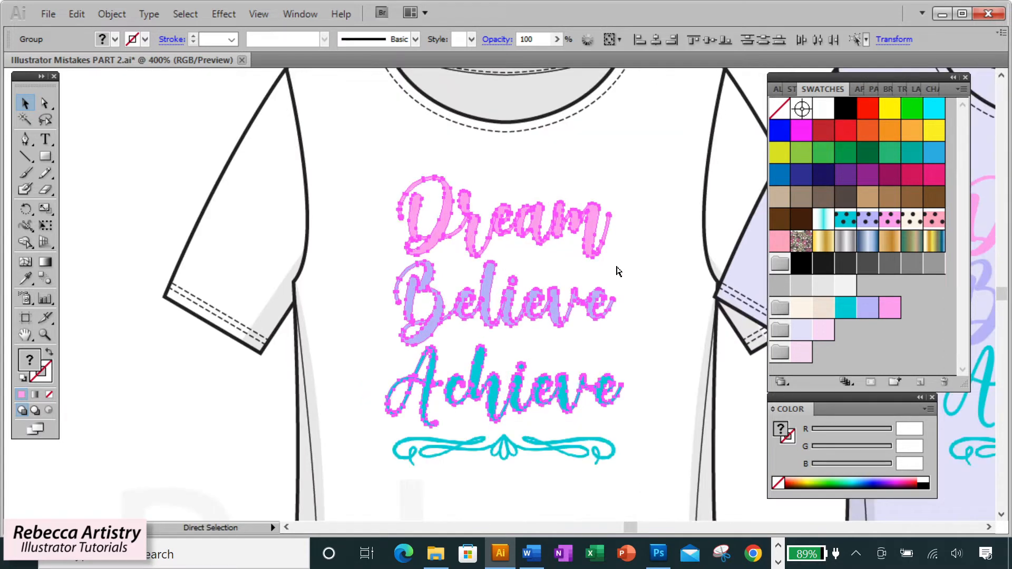
left_click(645, 267)
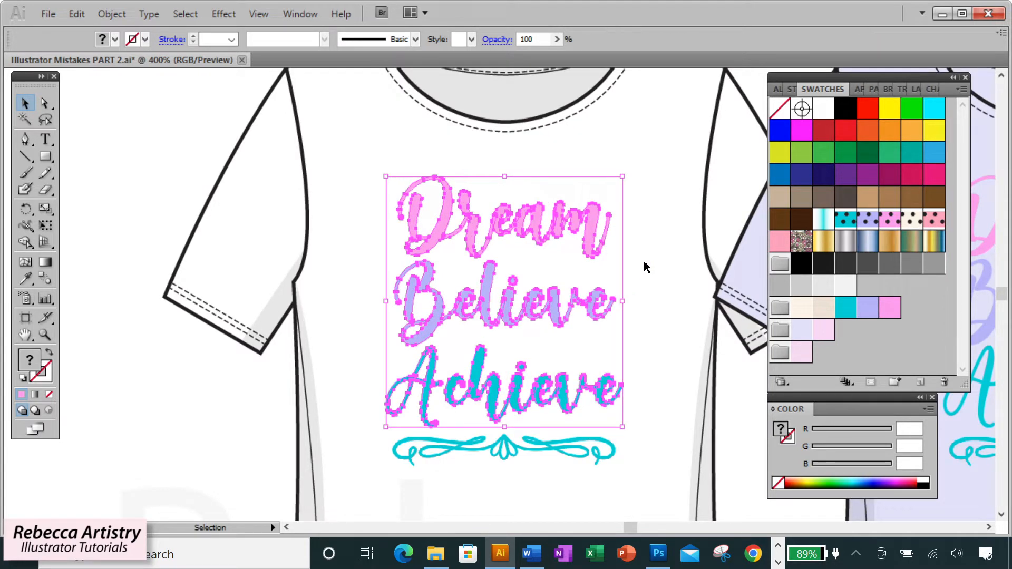
left_click(591, 237)
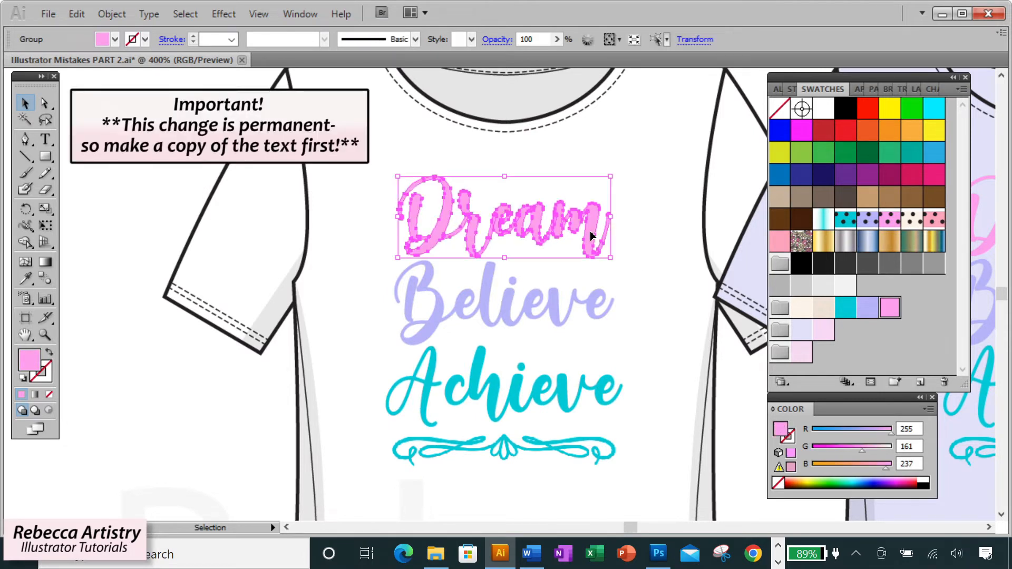
left_click(642, 254)
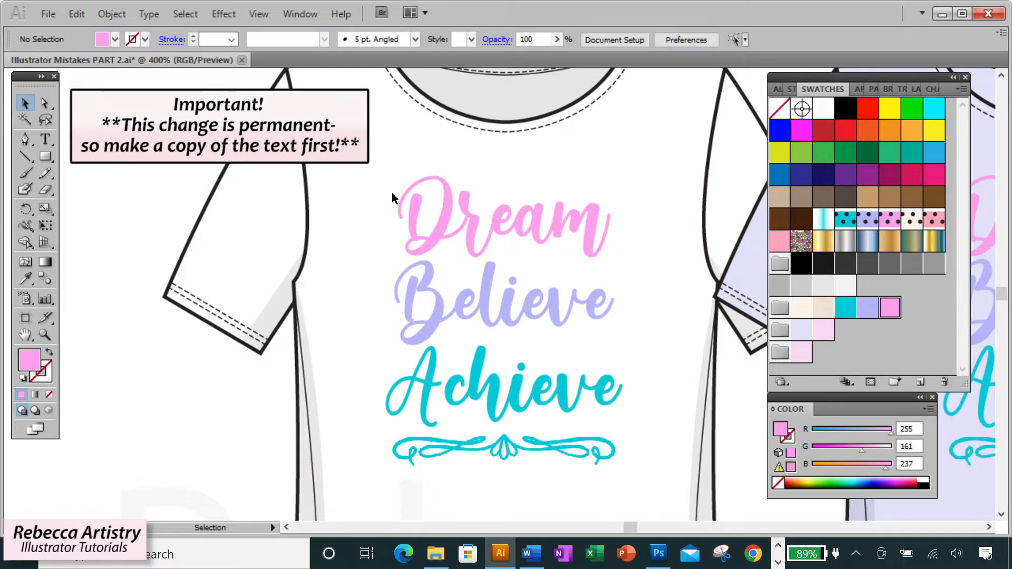
left_click(45, 104)
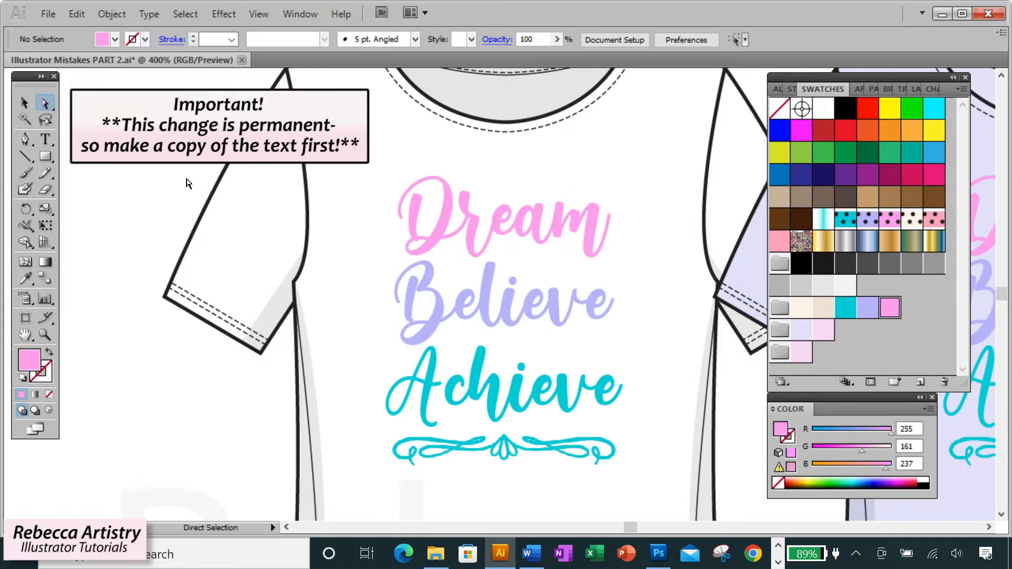
left_click(590, 237)
left_click(621, 252)
Compare the outlined word Dream on the white T-shirt with the live-font Dream on the lavender T-shirt.
key("ctrl+minus")
key("ctrl+minus")
key("ctrl+minus")
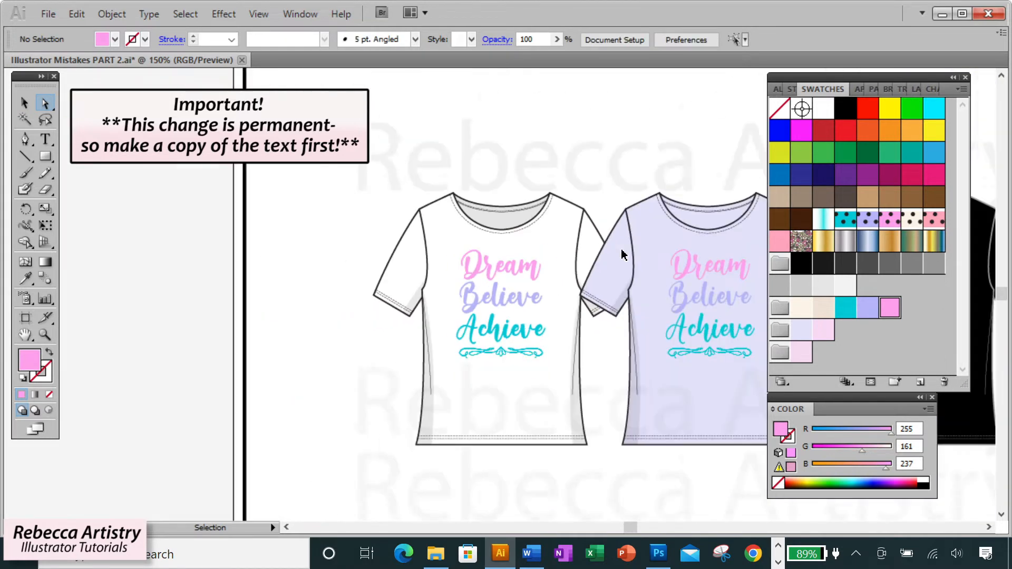
left_click(989, 527)
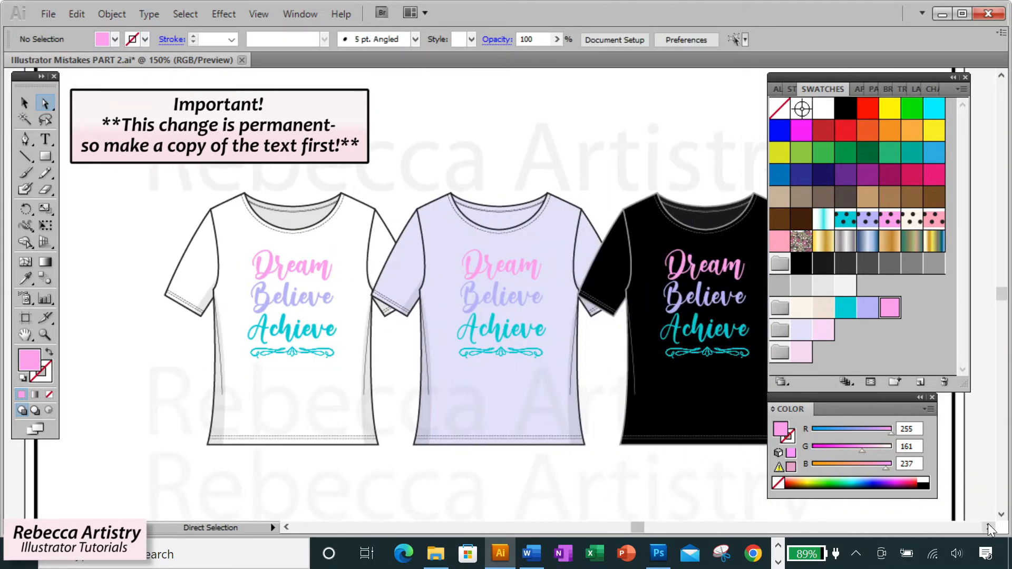
left_click(988, 527)
key("v")
left_click(452, 268)
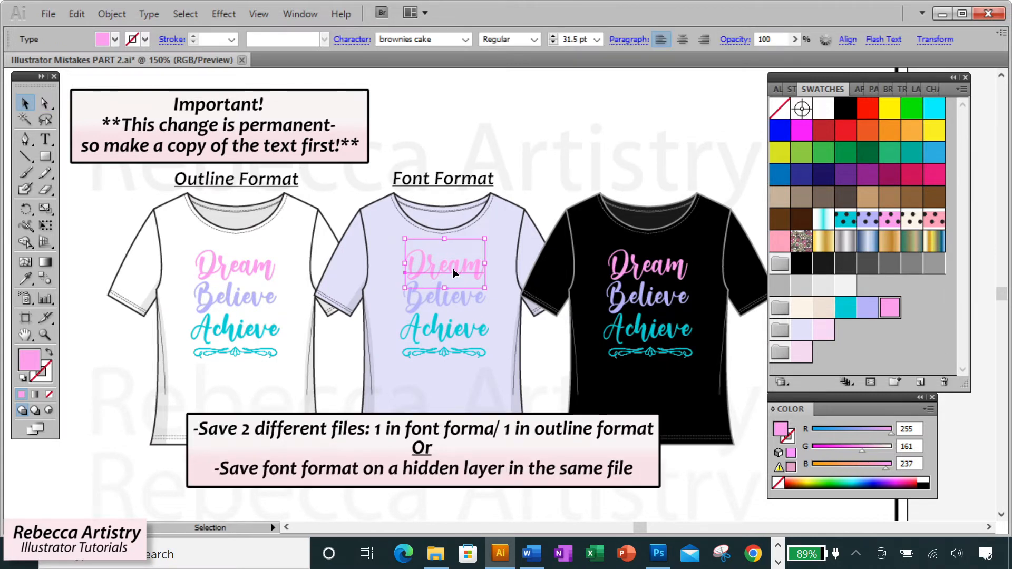
left_click(257, 273)
left_click(450, 270)
left_click(260, 269)
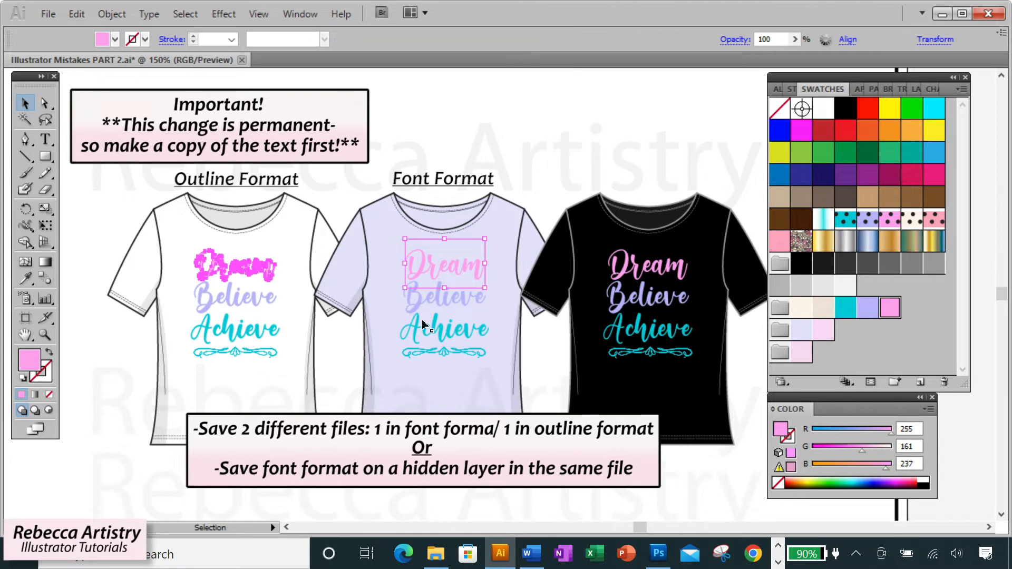
left_click(476, 279, "shift")
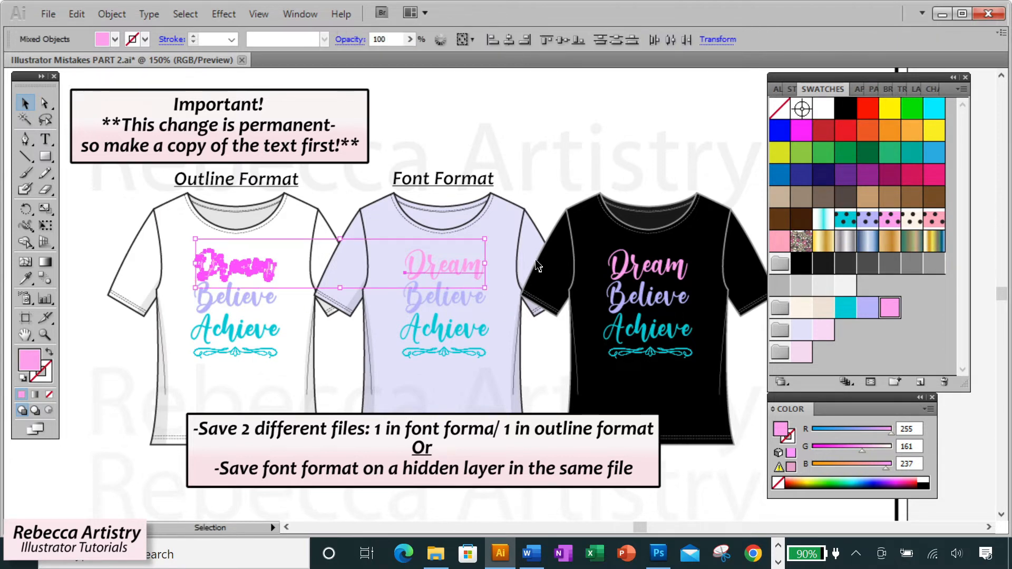
left_click(548, 369)
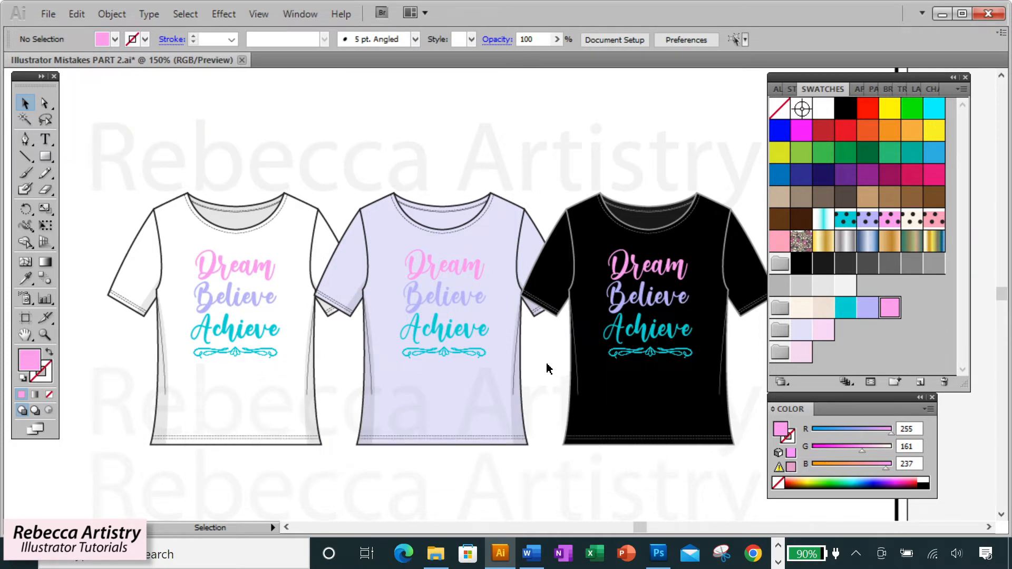
Look through the Pathfinder, Transparency, Align, Stroke and Character panels and the list of additional panels available.
scroll(548, 368, "down", 1)
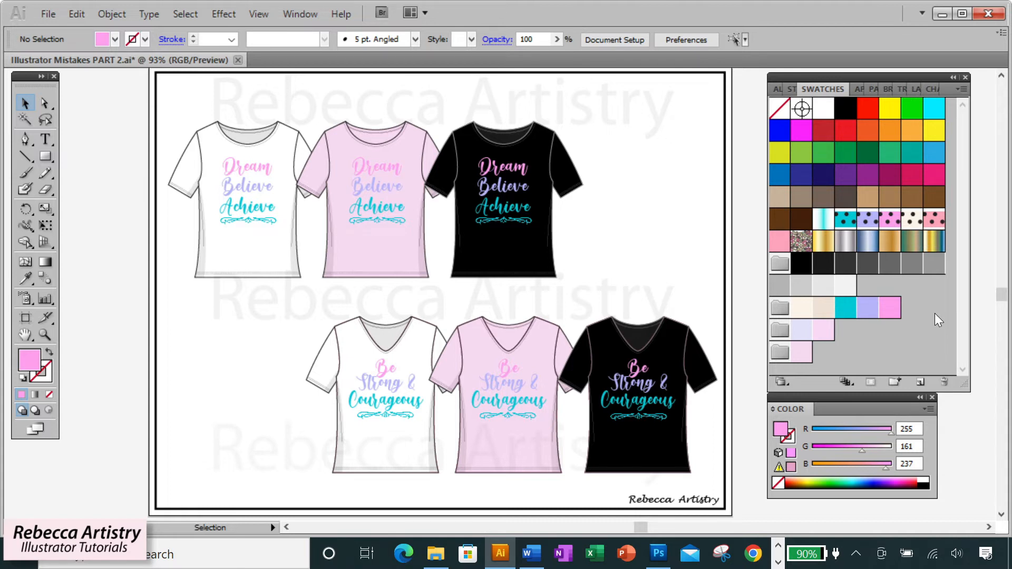
left_click(858, 90)
left_click(874, 90)
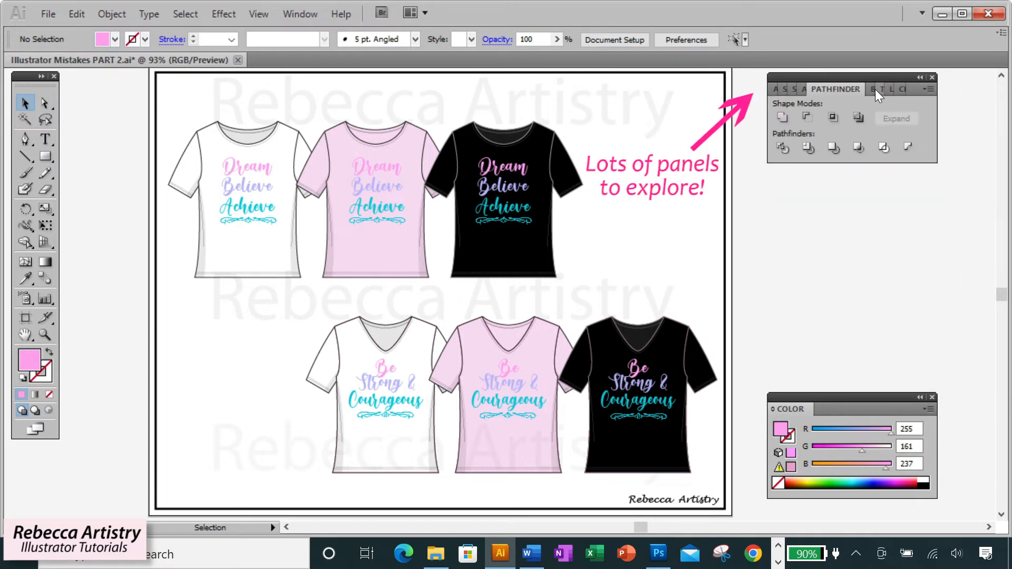
left_click(877, 89)
left_click(878, 88)
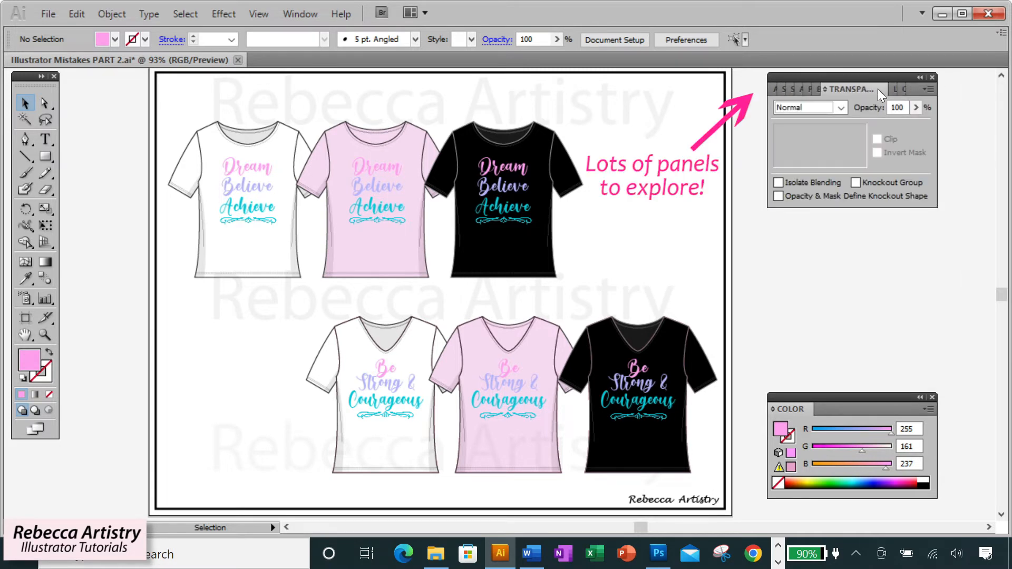
left_click(774, 86)
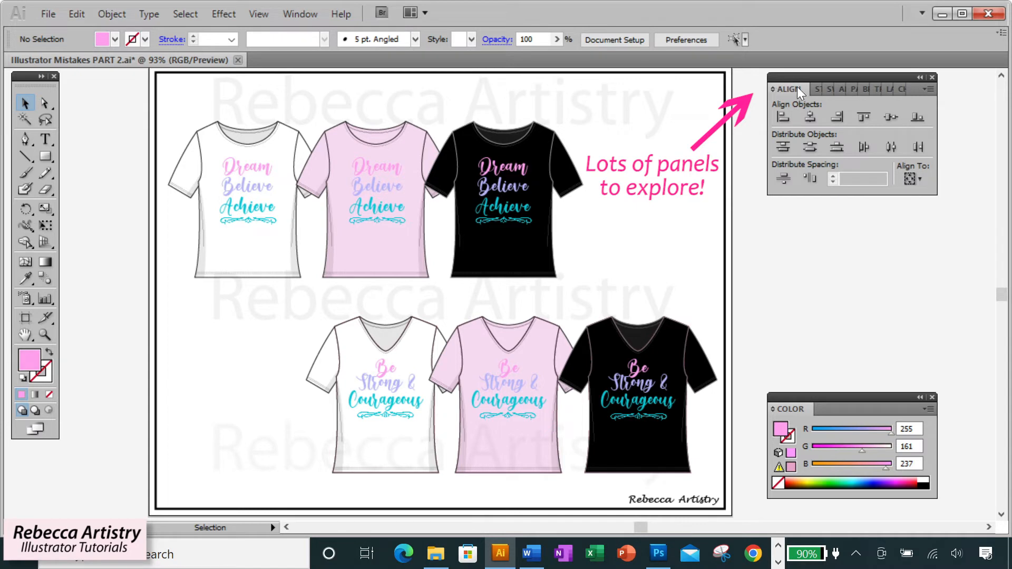
left_click(816, 88)
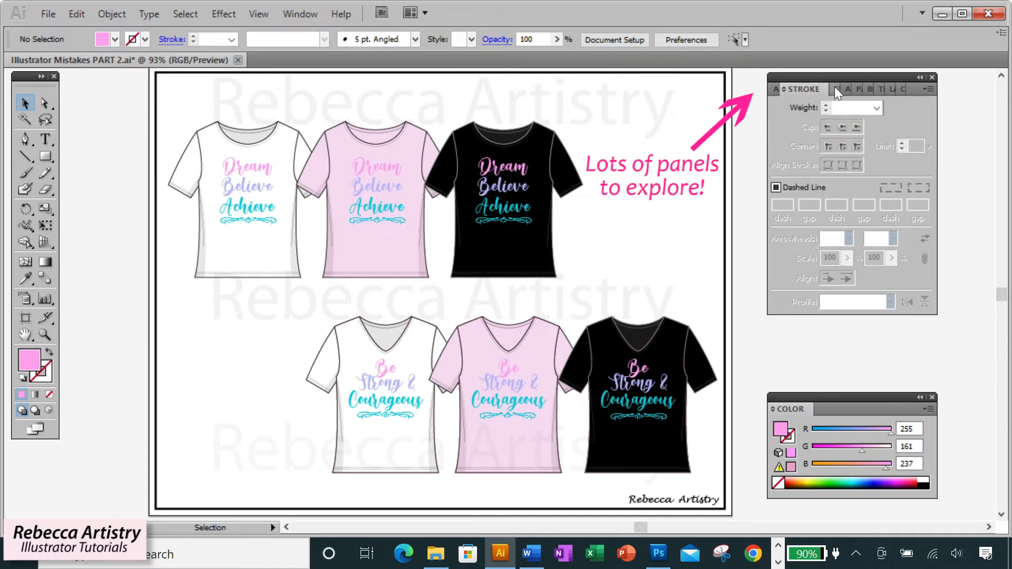
left_click(902, 89)
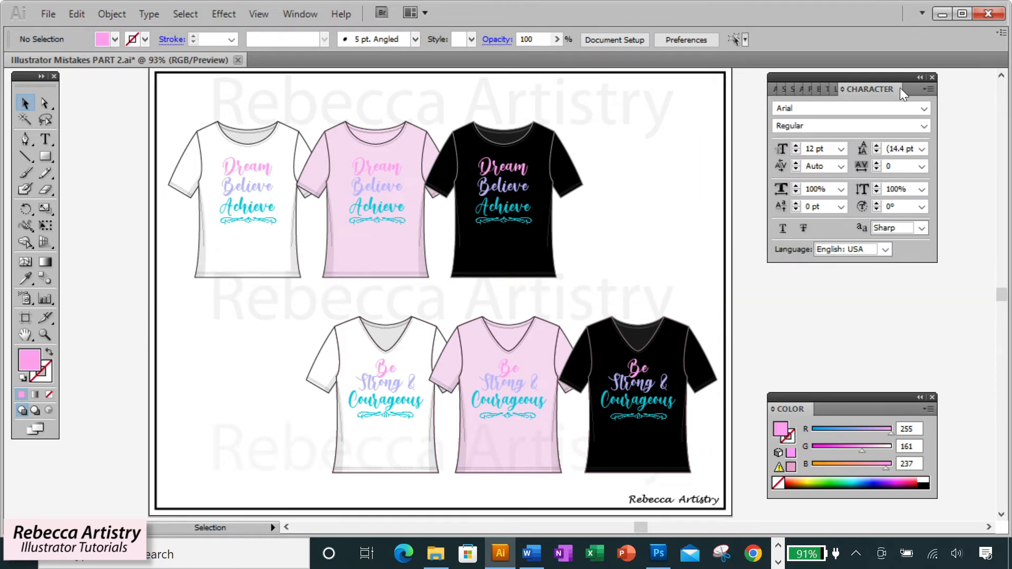
left_click(302, 14)
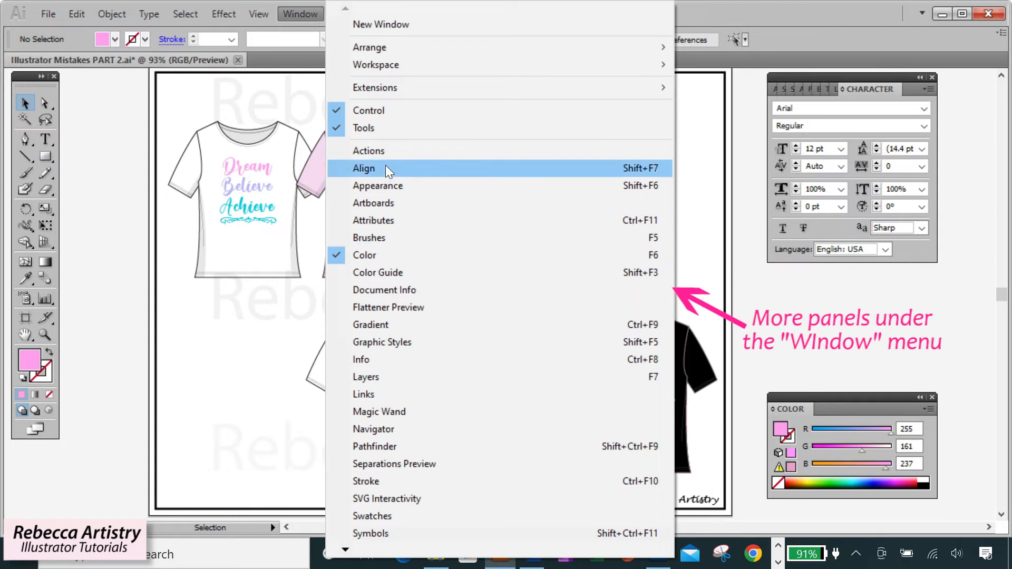
left_click(752, 159)
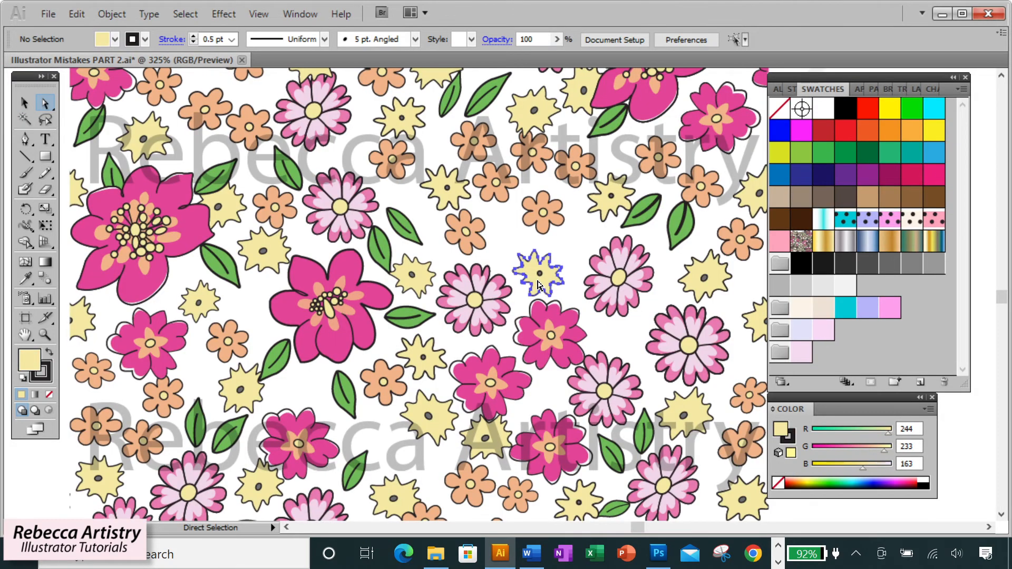
Recolor the small yellow flower with the lavender swatch and fill the pink crew-neck T-shirt's body with pale lavender.
left_click(536, 269)
left_click(869, 309)
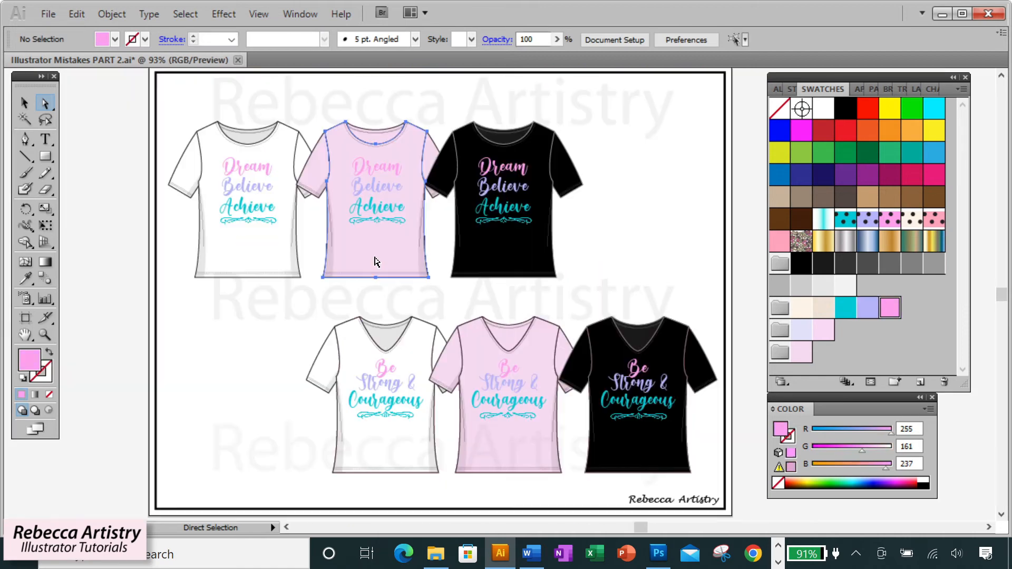
left_click(375, 262)
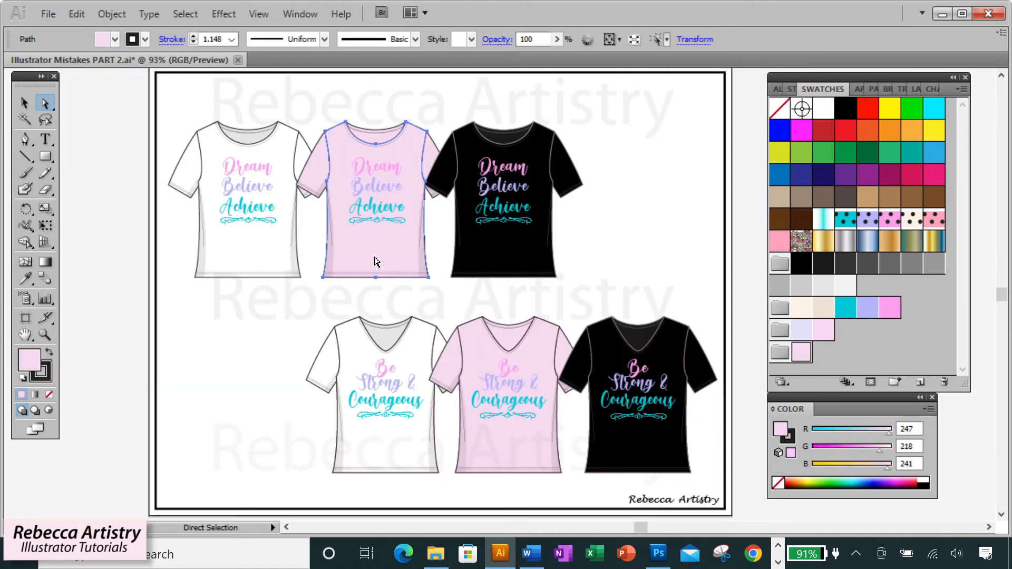
left_click(801, 329)
left_click(688, 262)
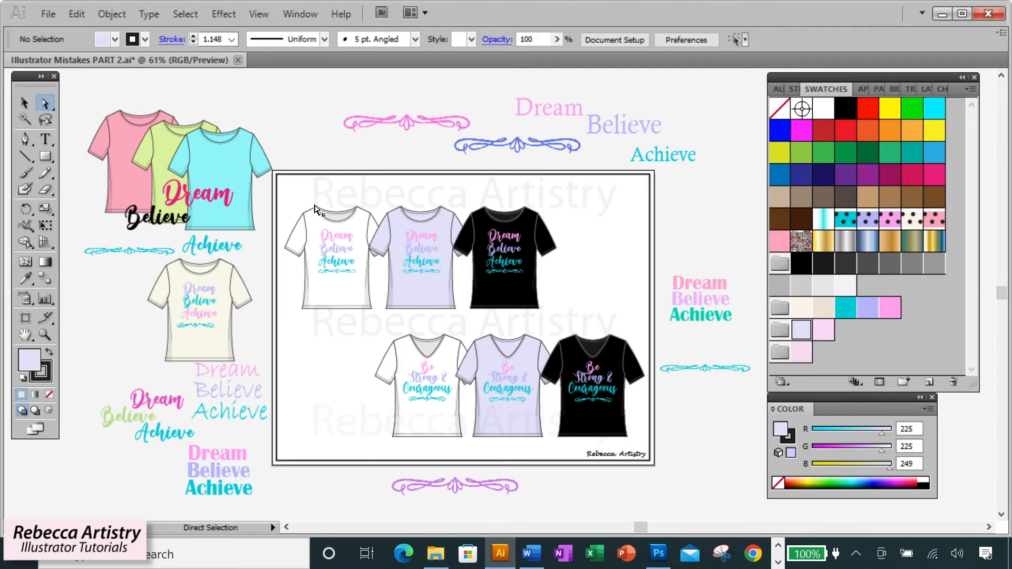
Start a JPEG export of Illustrator Mistakes PART 2 into the Images folder with Use Artboards enabled.
left_click(48, 13)
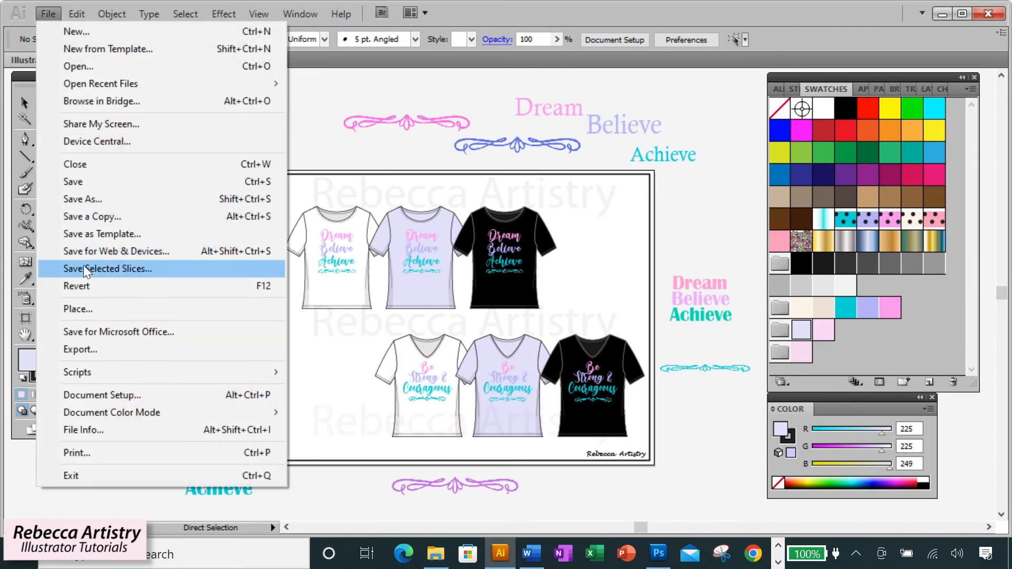
left_click(87, 350)
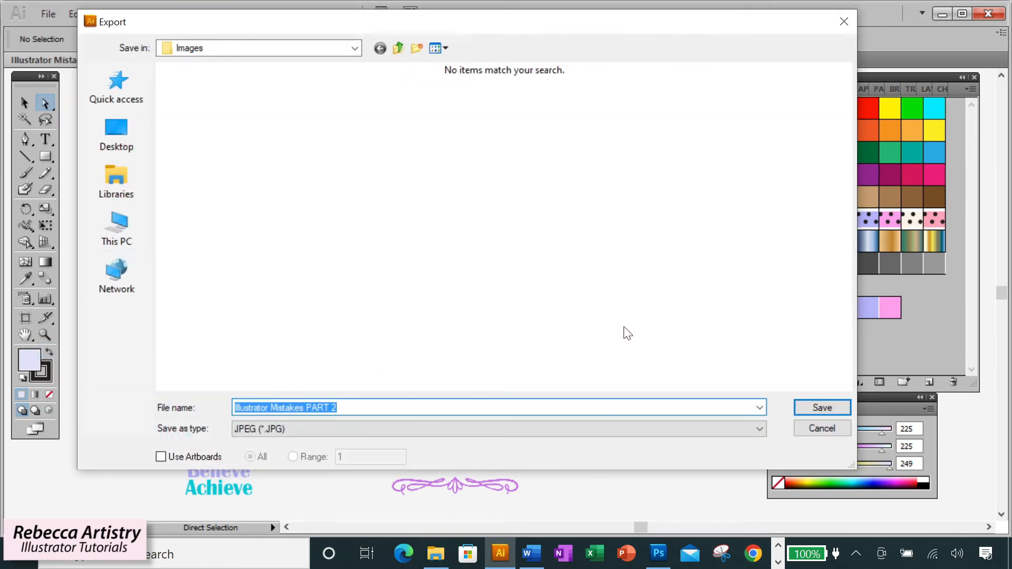
left_click(161, 457)
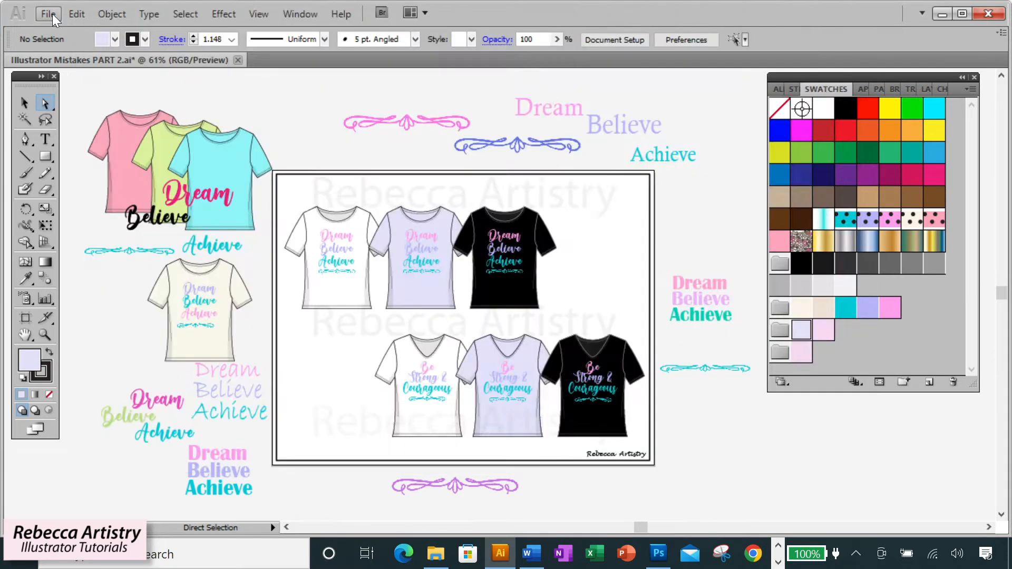
Open Save for Web & Devices for the T-shirt artwork to view its export options.
left_click(52, 14)
left_click(116, 251)
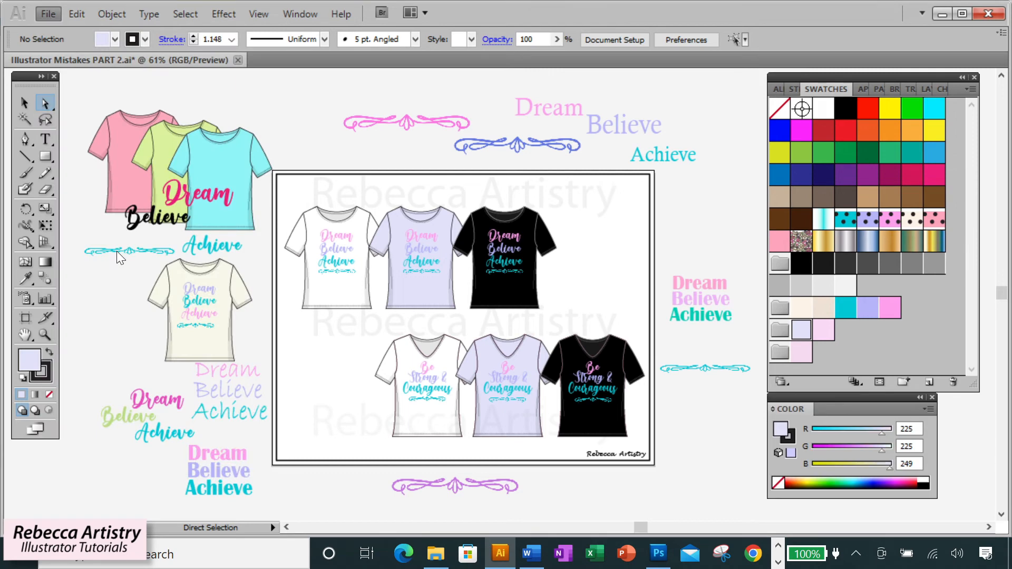
left_click(901, 250)
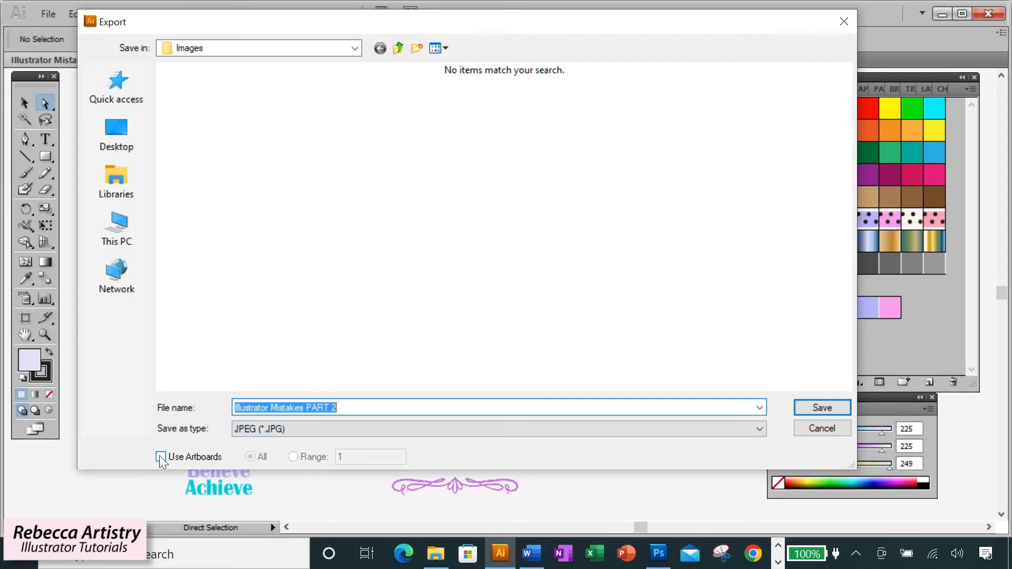
Limit the JPEG export of Illustrator Mistakes PART 2 to the artboard contents.
left_click(161, 457)
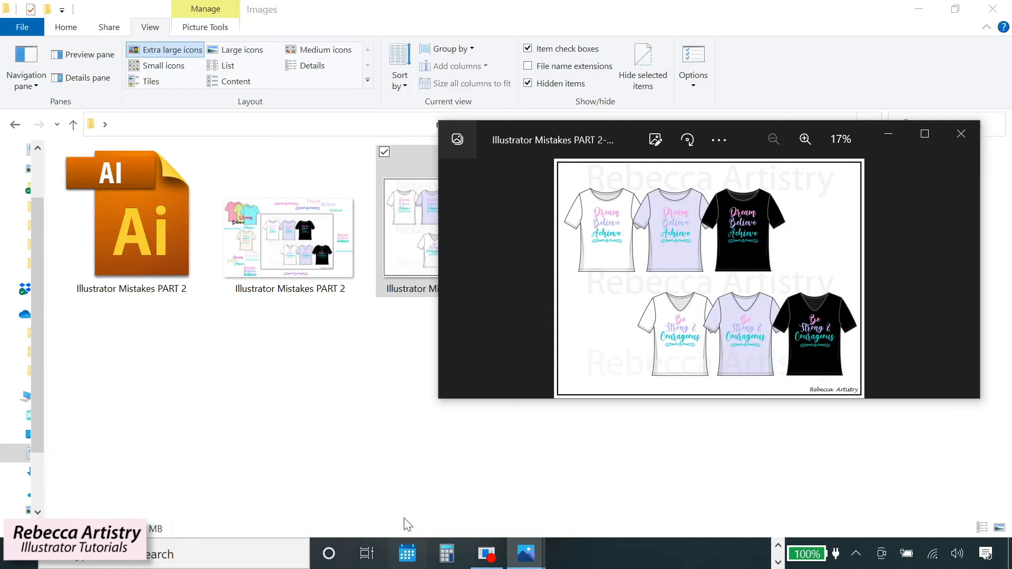
Bring up the full-canvas Illustrator Mistakes PART 2 JPEG and position it beside the artboard-only export for comparison.
mouse_move(531, 553)
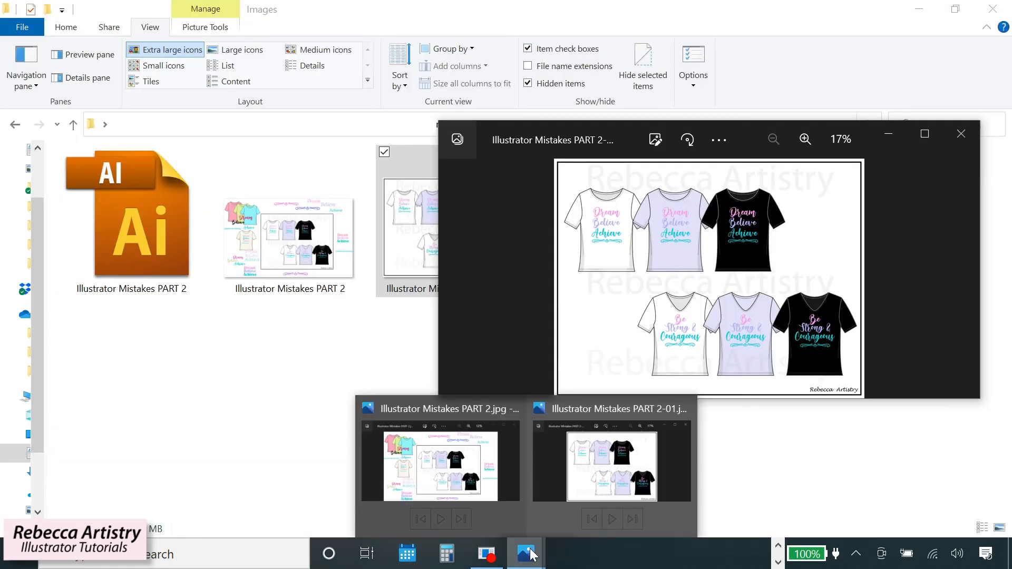
left_click(454, 403)
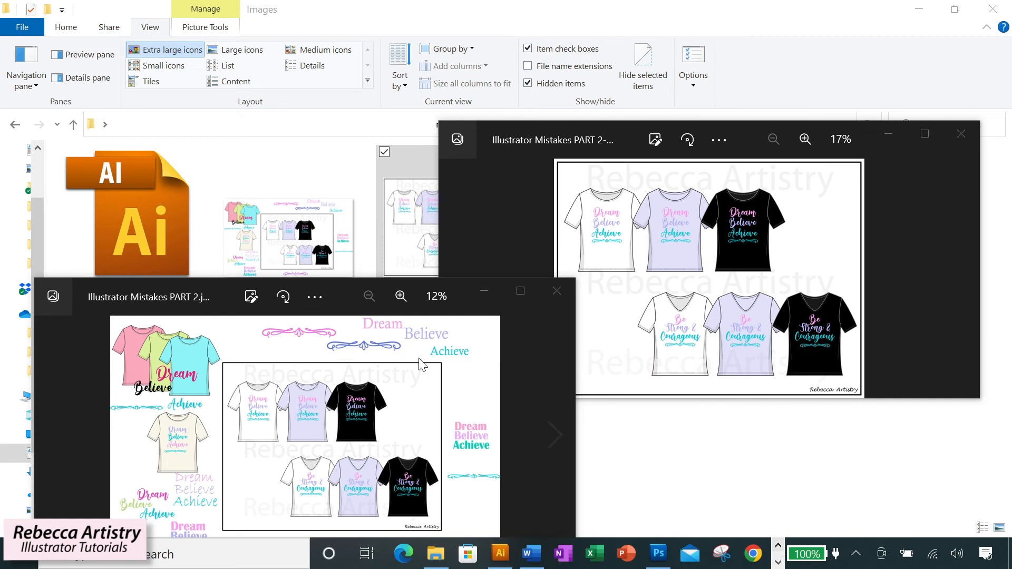
left_click_drag(340, 285, 318, 133)
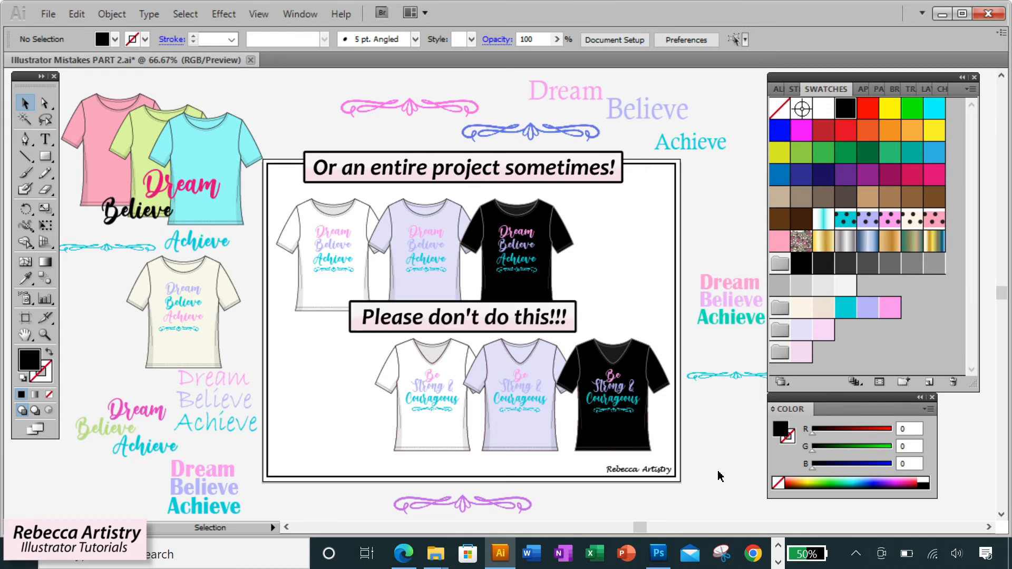
Compare the T-shirt artwork in Outline and Preview views, ending in Preview.
key("ctrl+y")
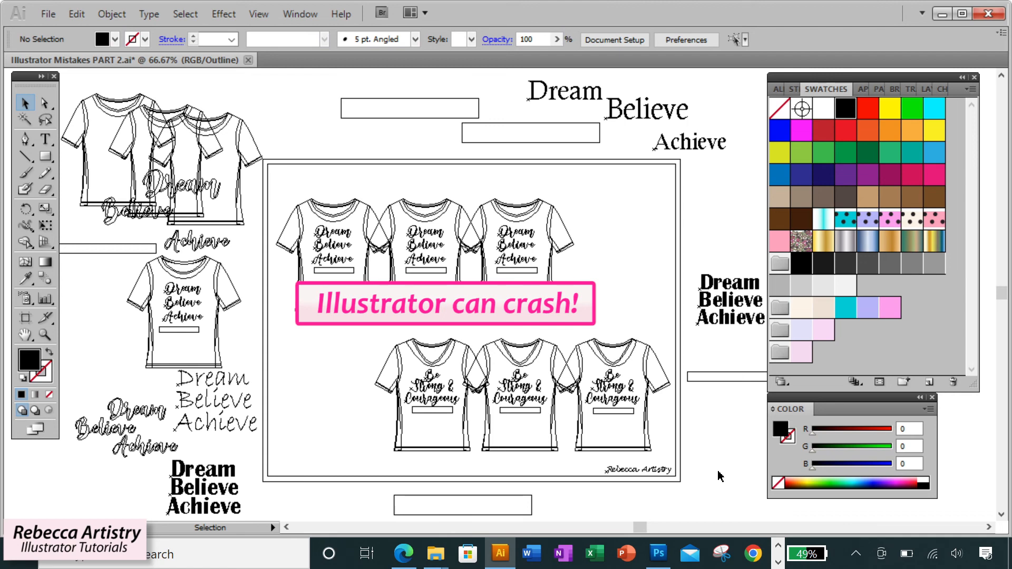
key("ctrl+y")
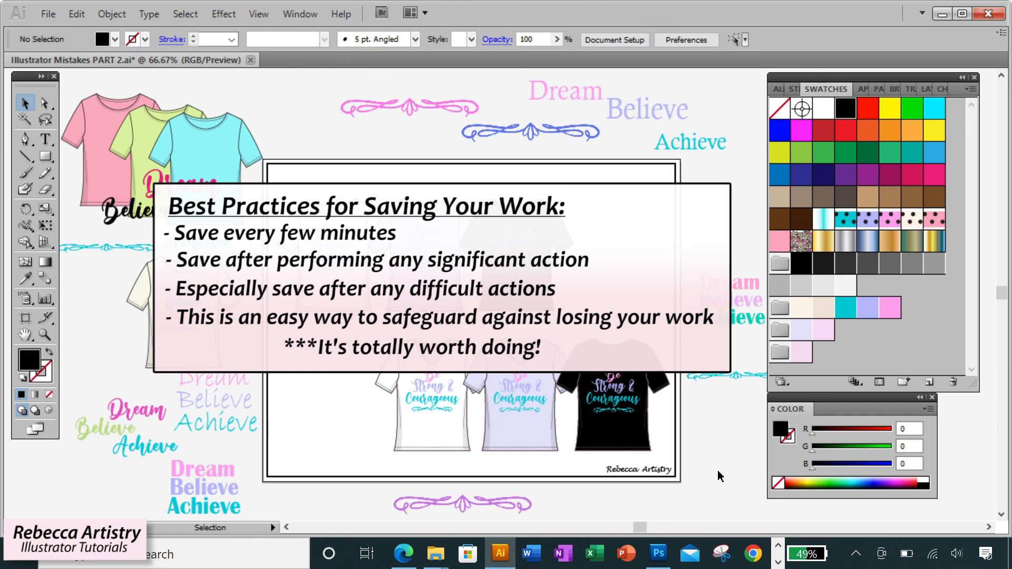
key("ctrl+y")
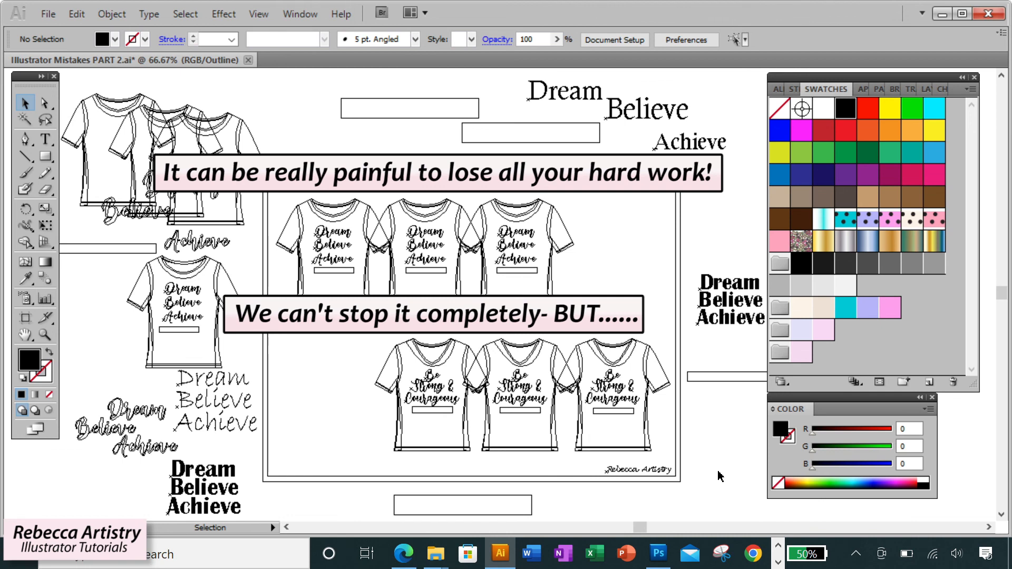
key("ctrl+y")
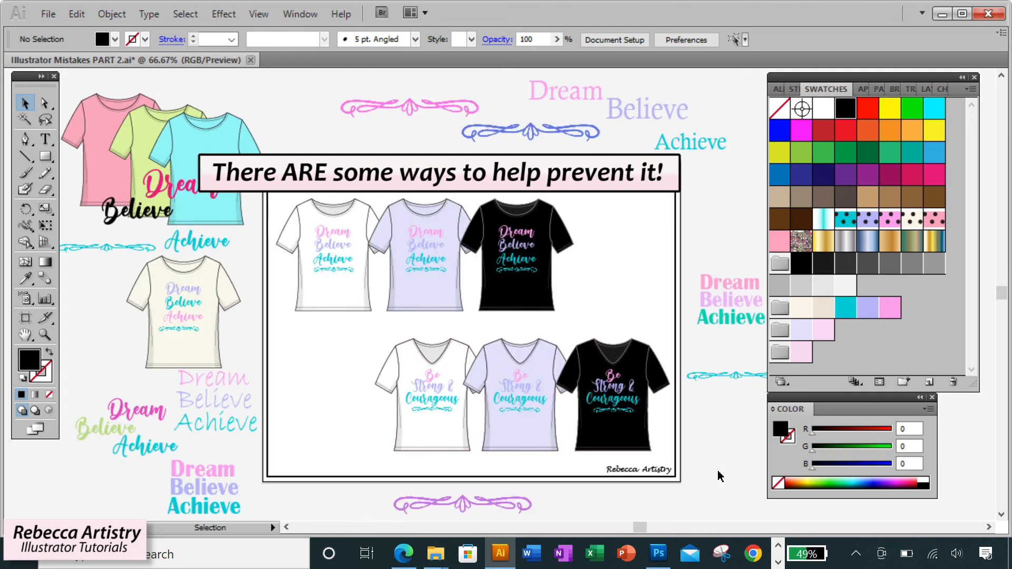